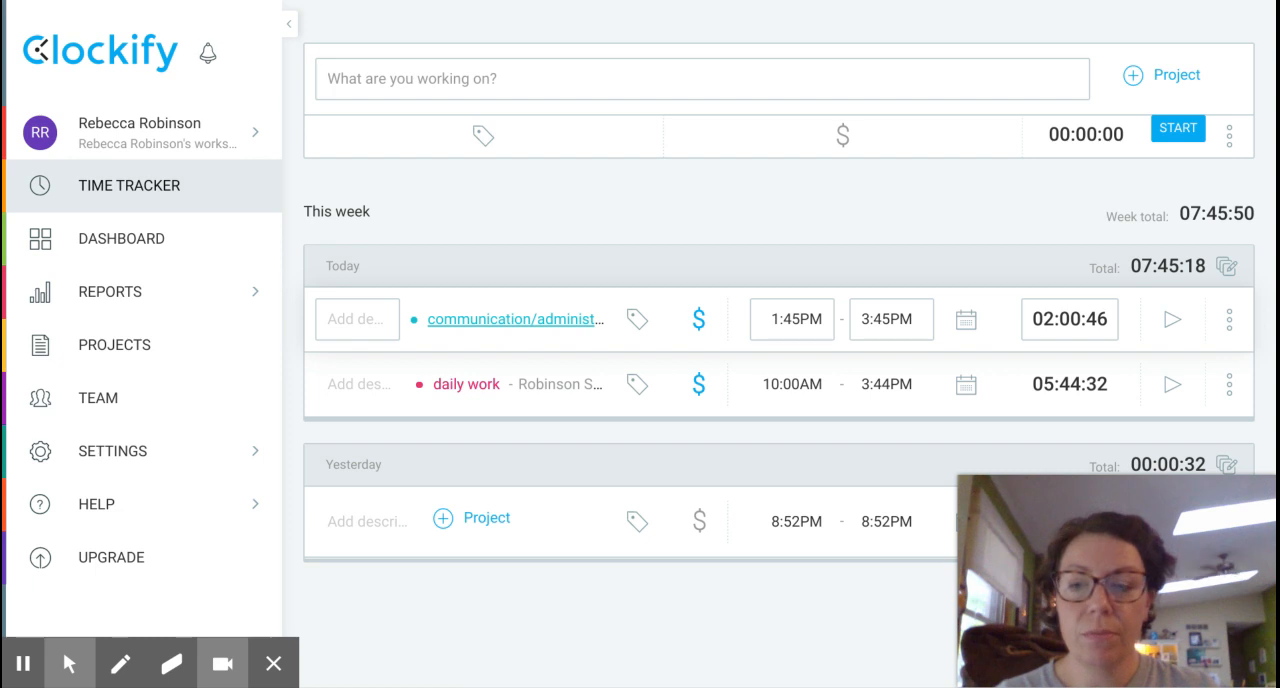
Add a new client named Hononegah to the workspace's client list.
{"action": "left_click", "coordinate": [115, 344]}
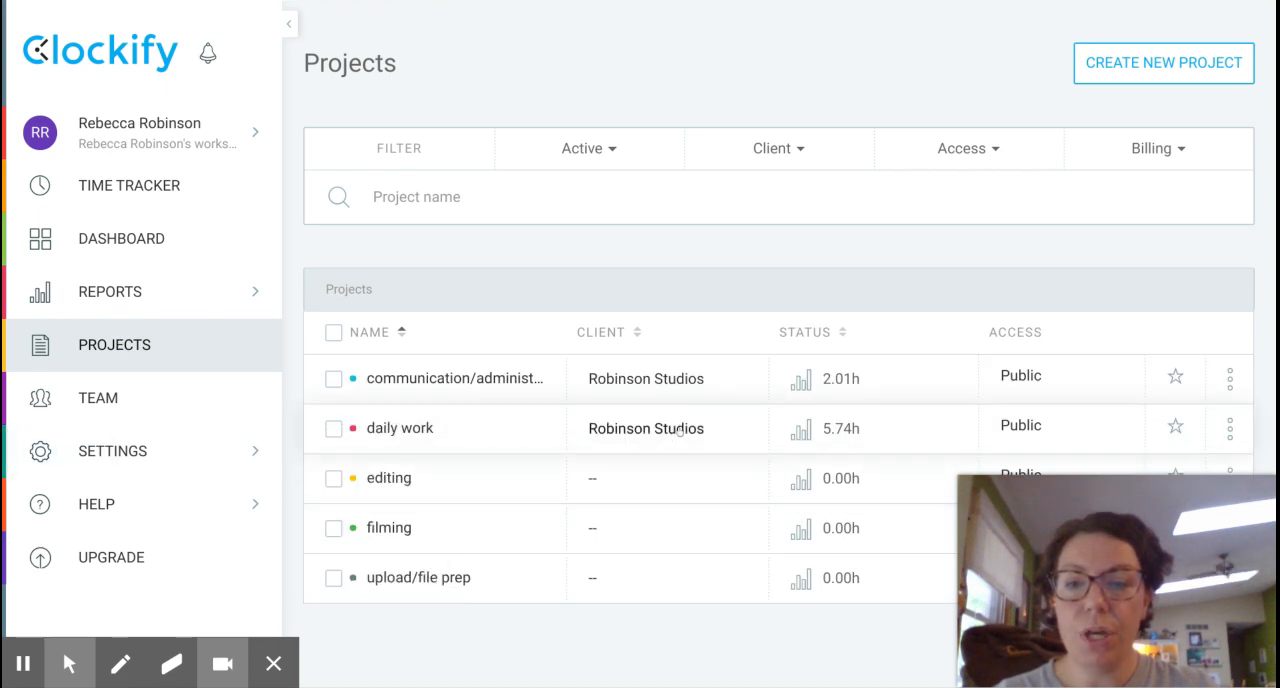
{"action": "mouse_move", "coordinate": [130, 455]}
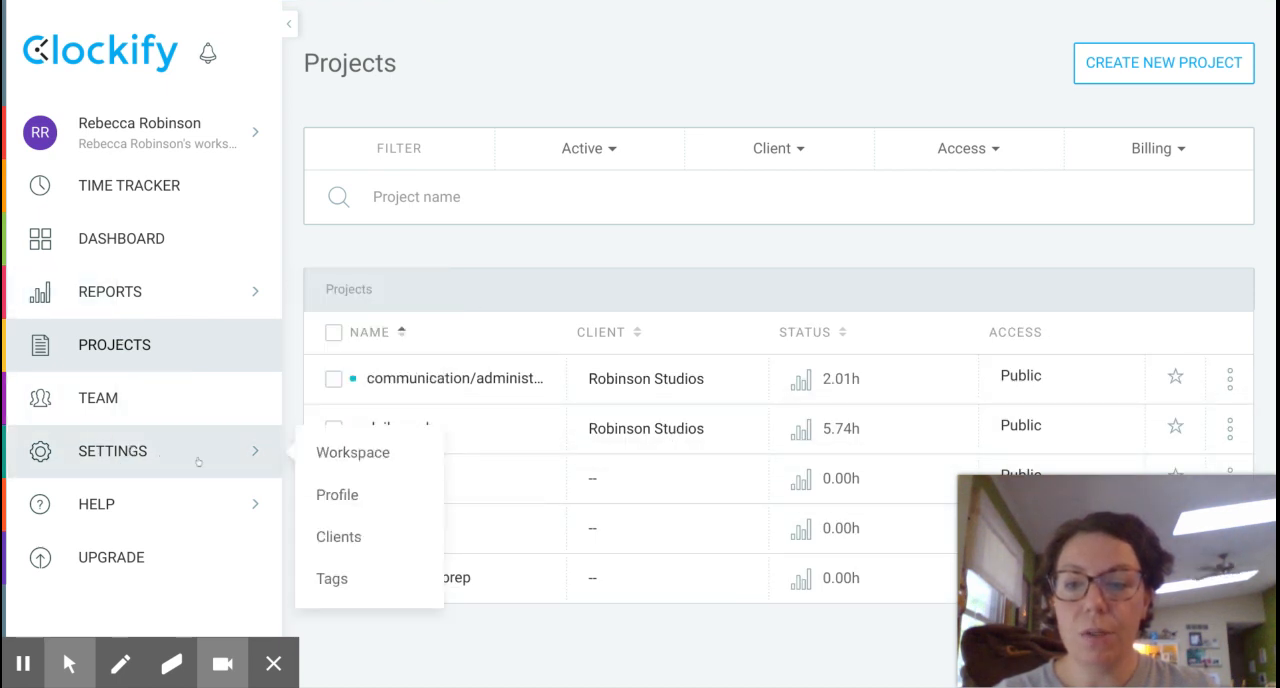
{"action": "left_click", "coordinate": [340, 537]}
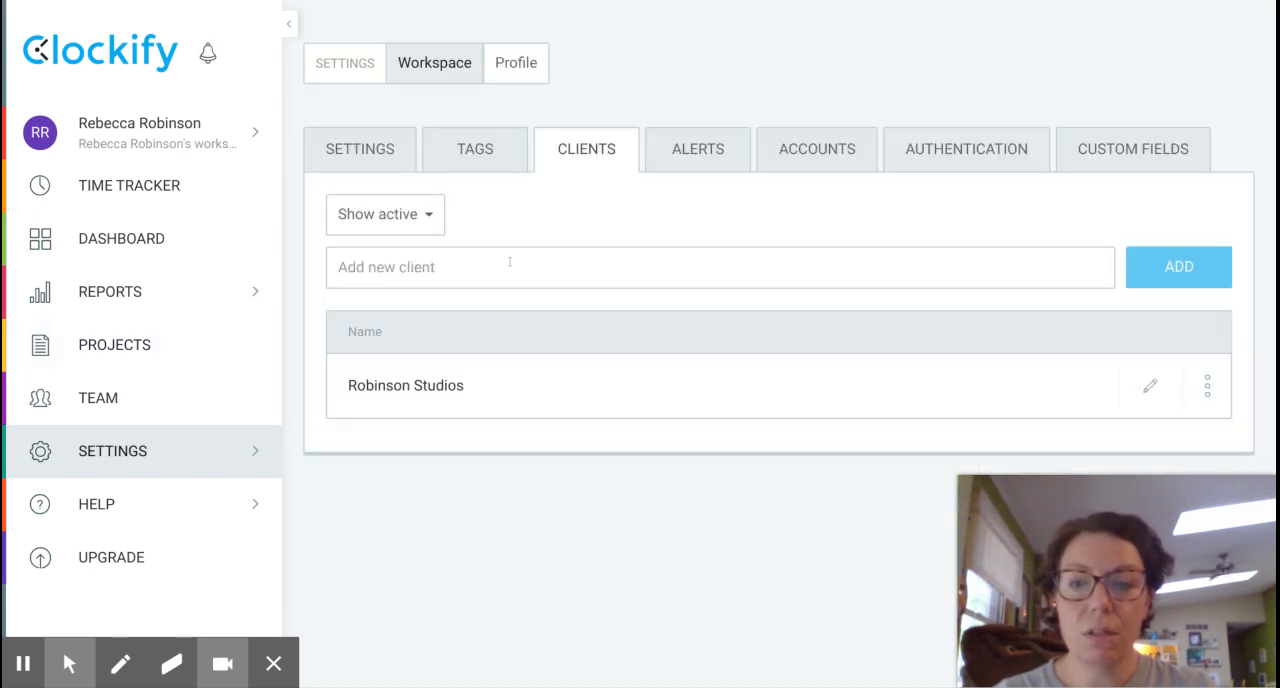
{"action": "left_click", "coordinate": [509, 264]}
{"action": "type", "text": "Hono"}
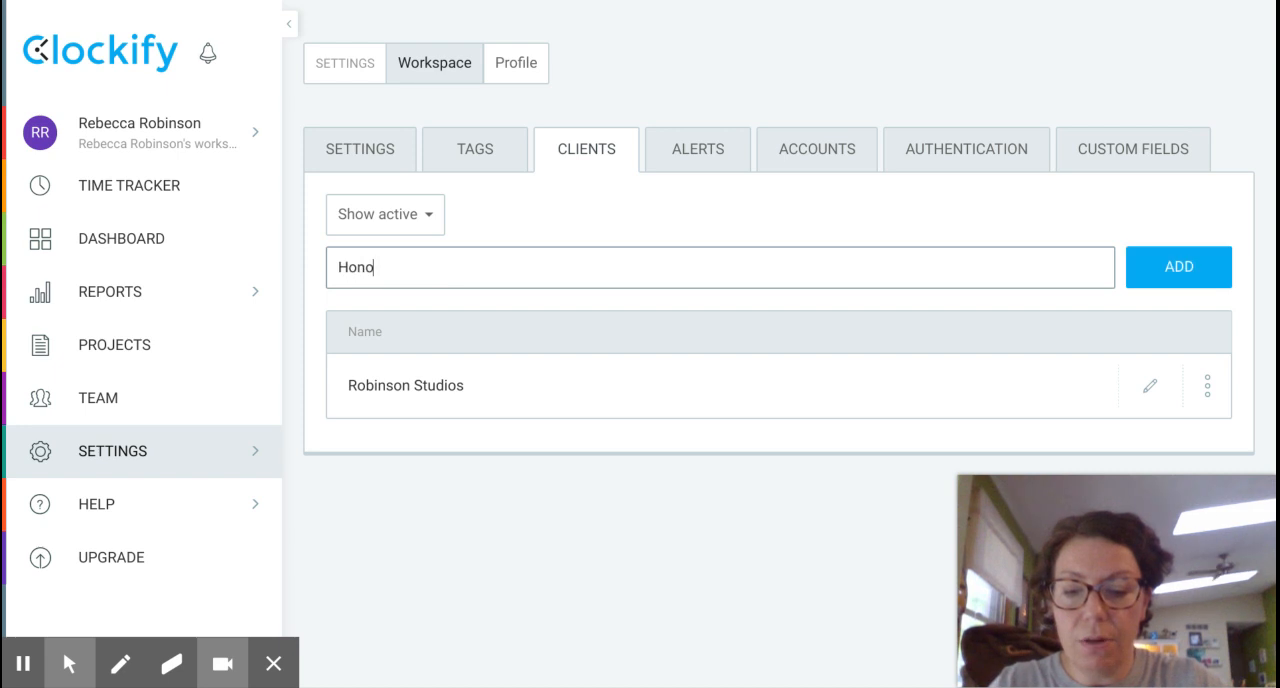
{"action": "type", "text": "negaj"}
{"action": "key", "text": "BackSpace"}
{"action": "type", "text": "h"}
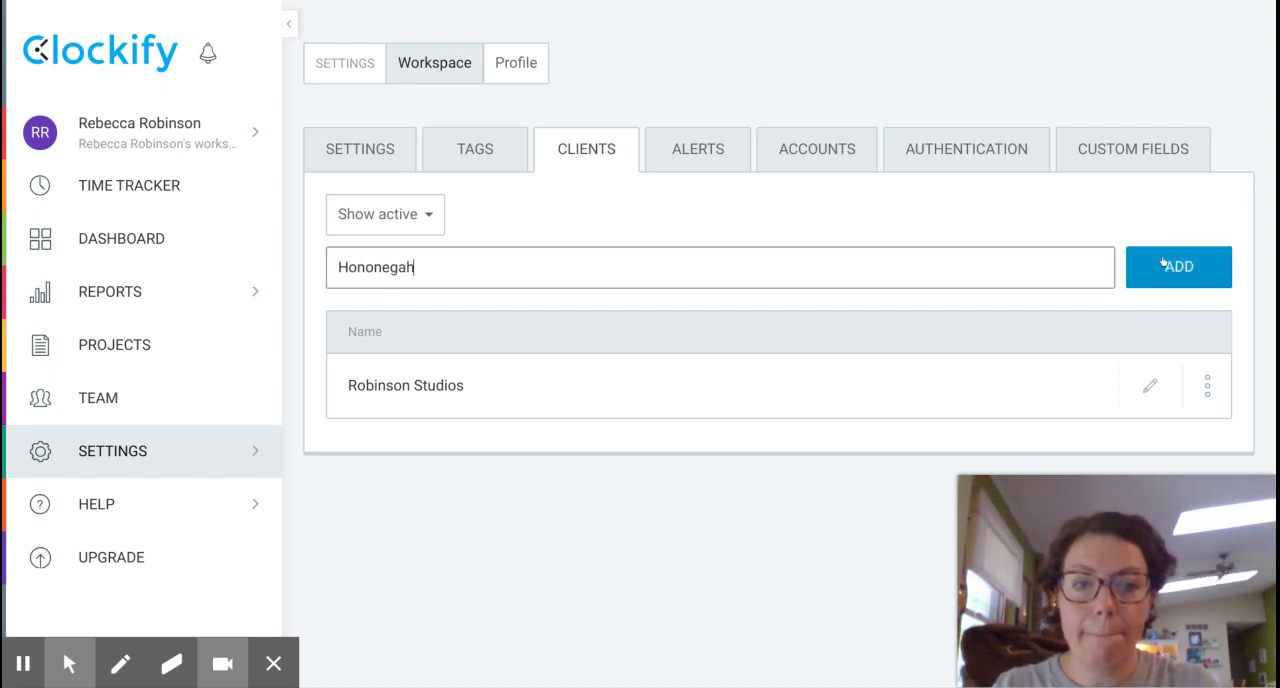
{"action": "left_click", "coordinate": [1162, 264]}
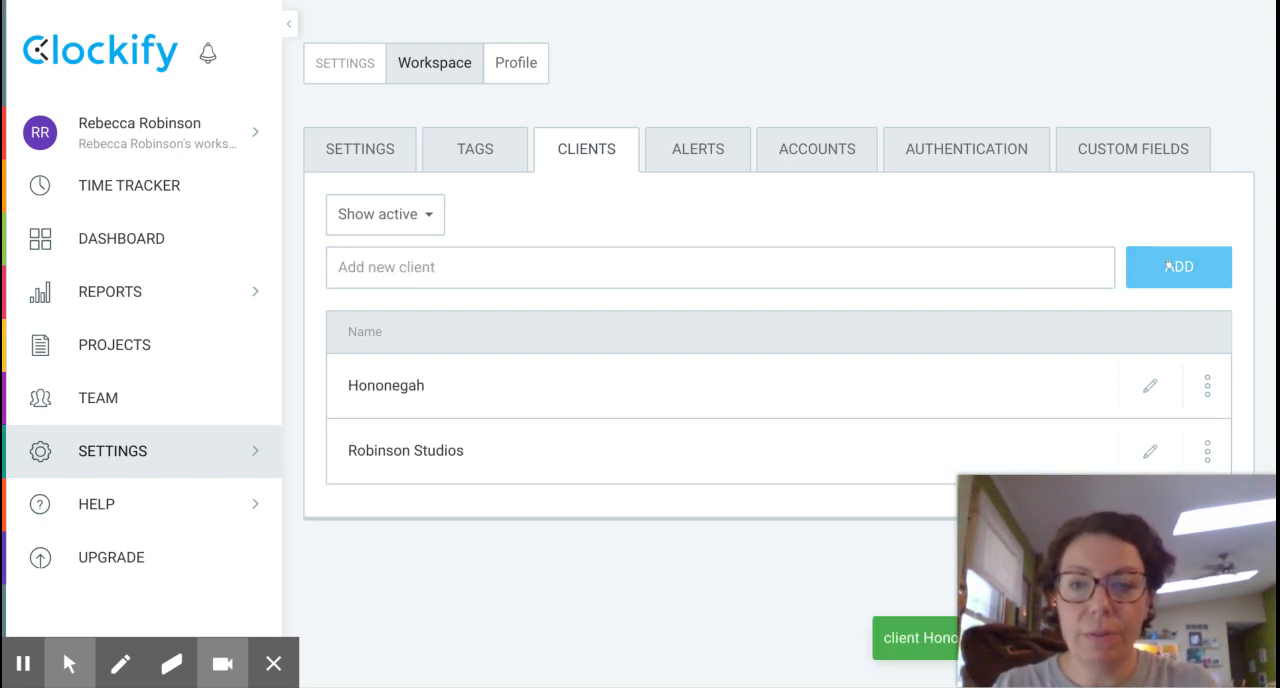
Create a public project named filming and assign it to the client Hononegah.
{"action": "left_click", "coordinate": [150, 345]}
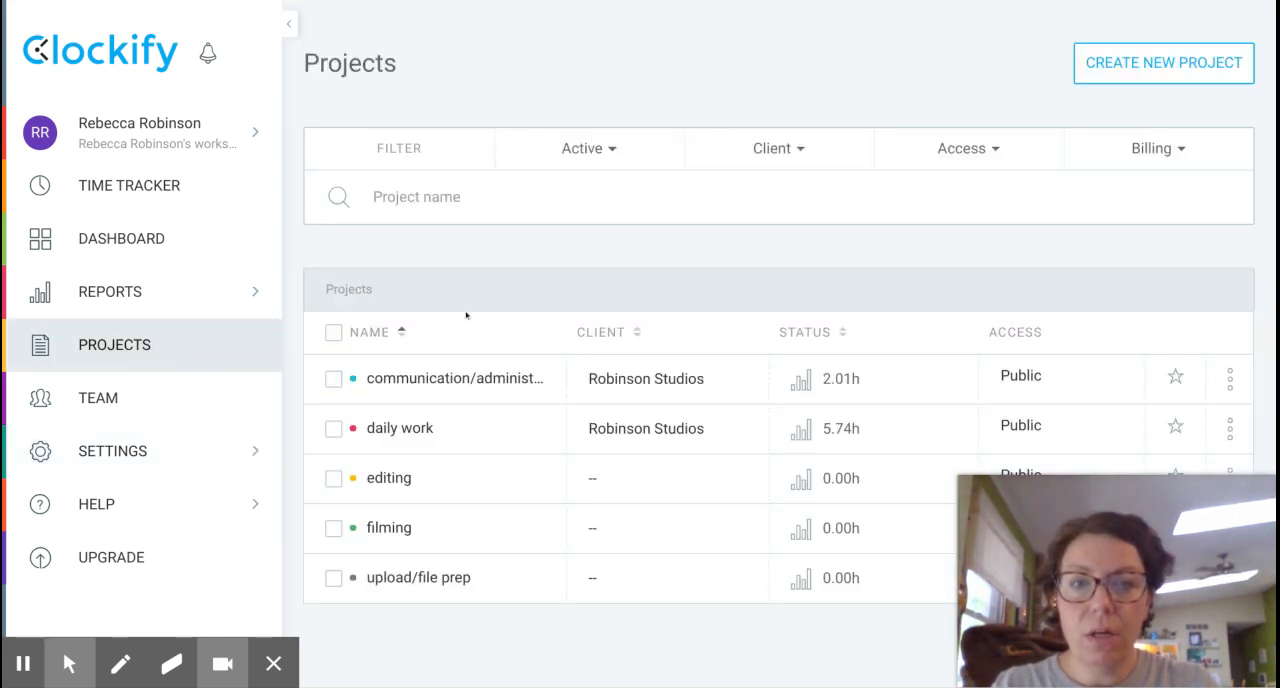
{"action": "left_click", "coordinate": [1205, 60]}
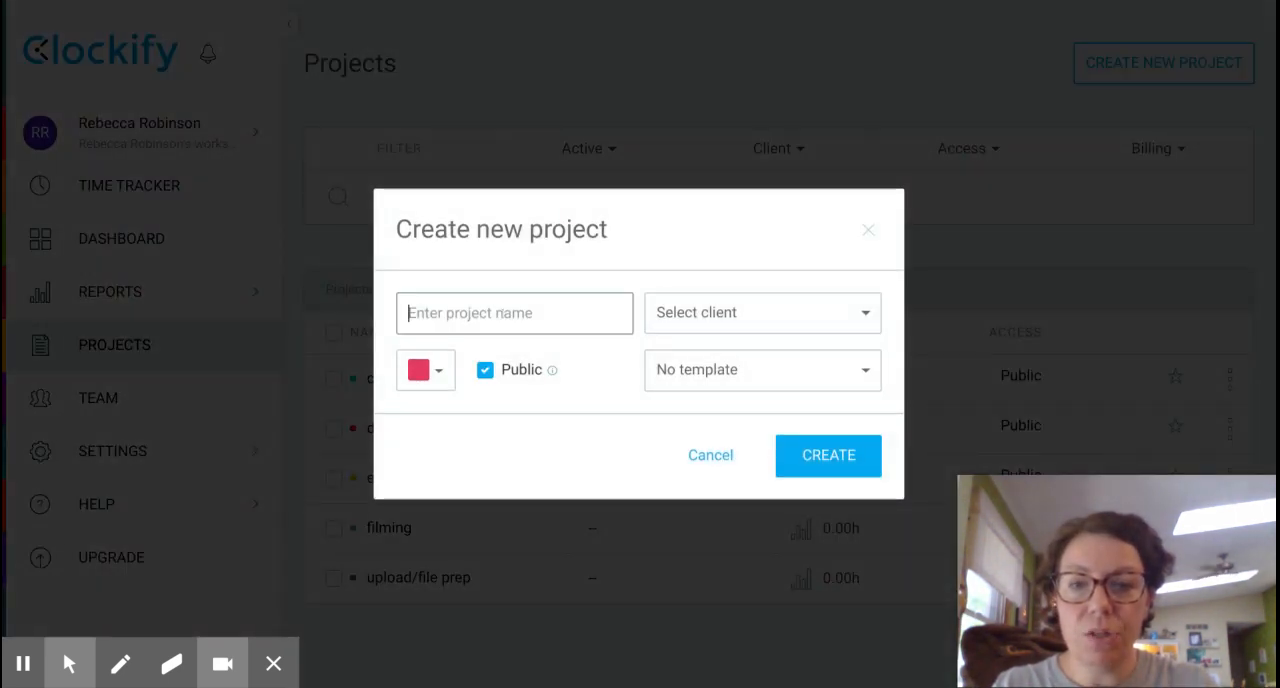
{"action": "type", "text": "fil"}
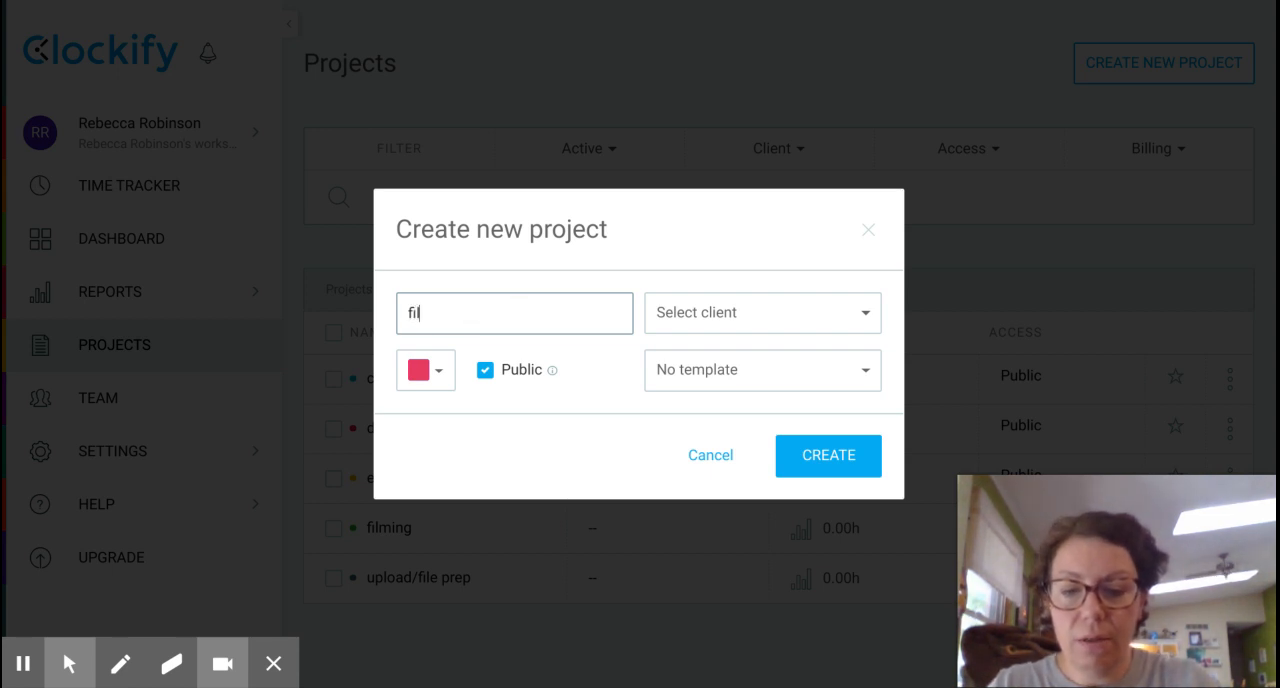
{"action": "type", "text": "ming"}
{"action": "left_click", "coordinate": [865, 305]}
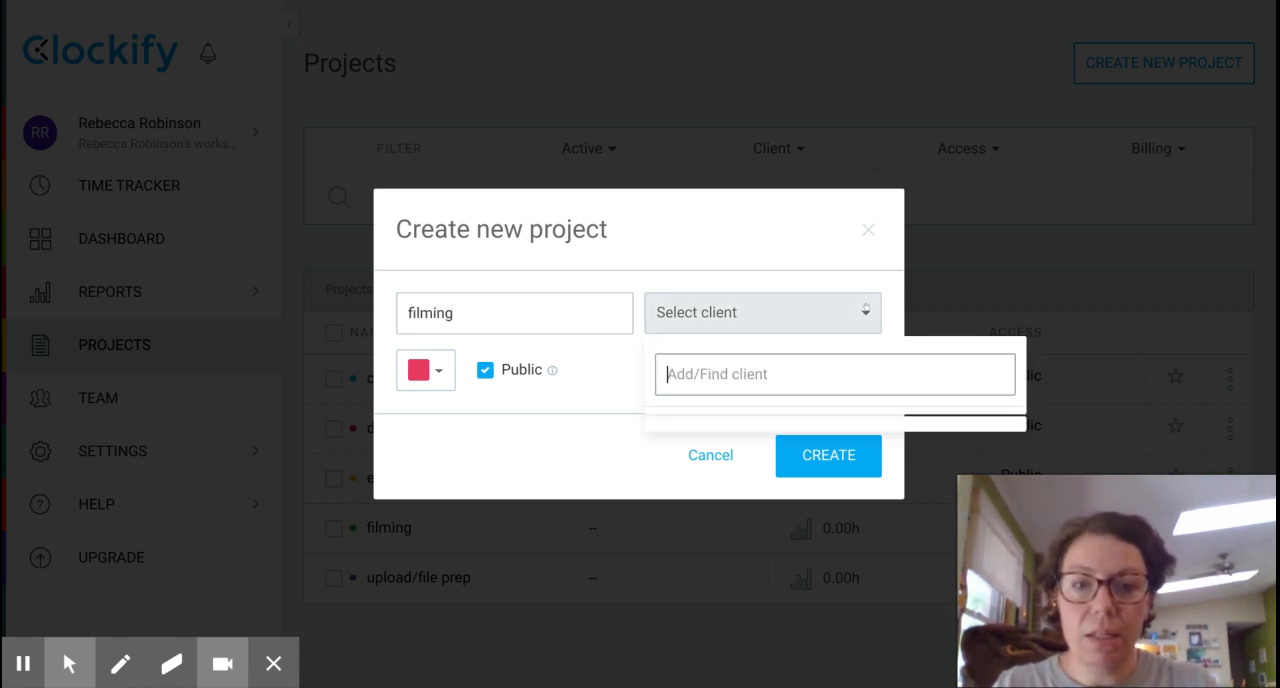
{"action": "left_click", "coordinate": [751, 447]}
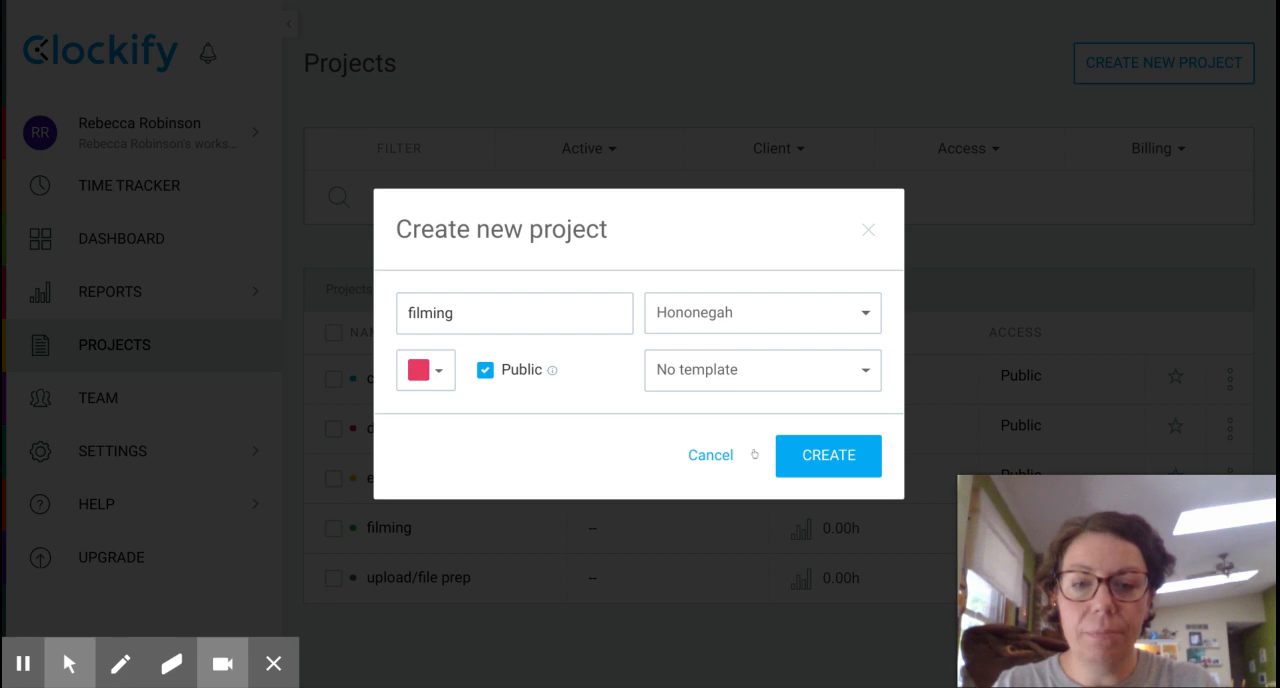
{"action": "left_click", "coordinate": [816, 466]}
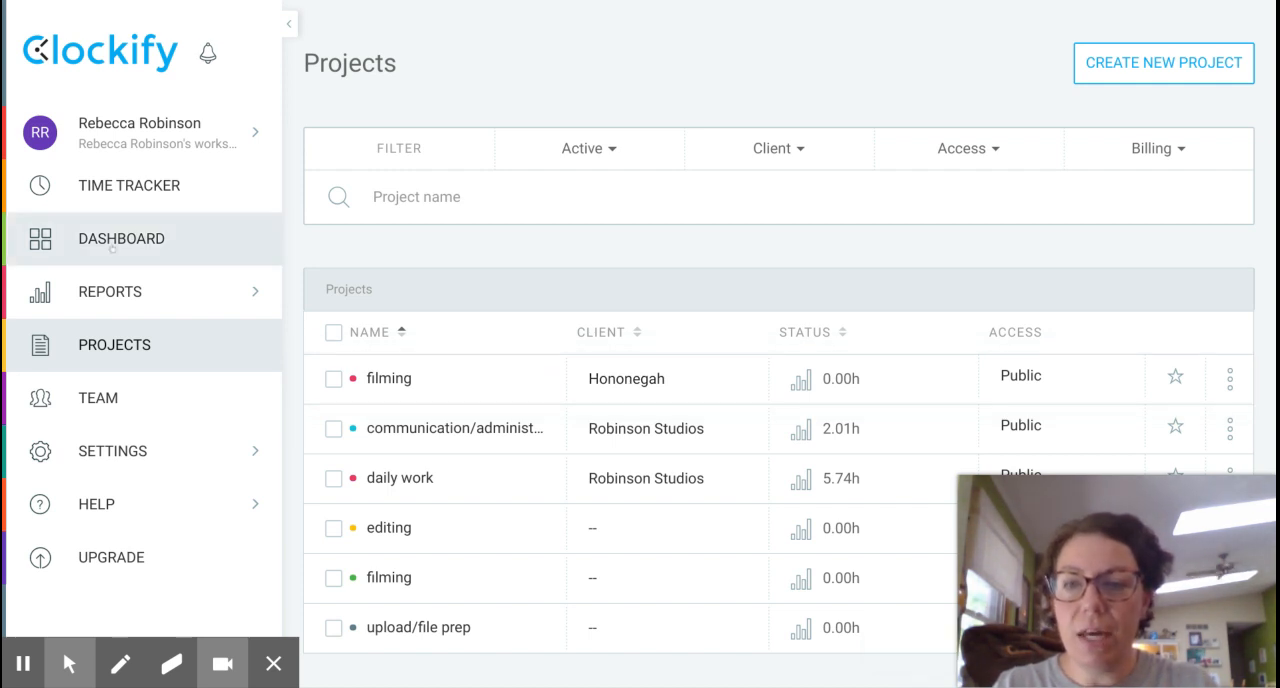
Open the summary report and check which projects are selected in its project filter.
{"action": "mouse_move", "coordinate": [114, 303]}
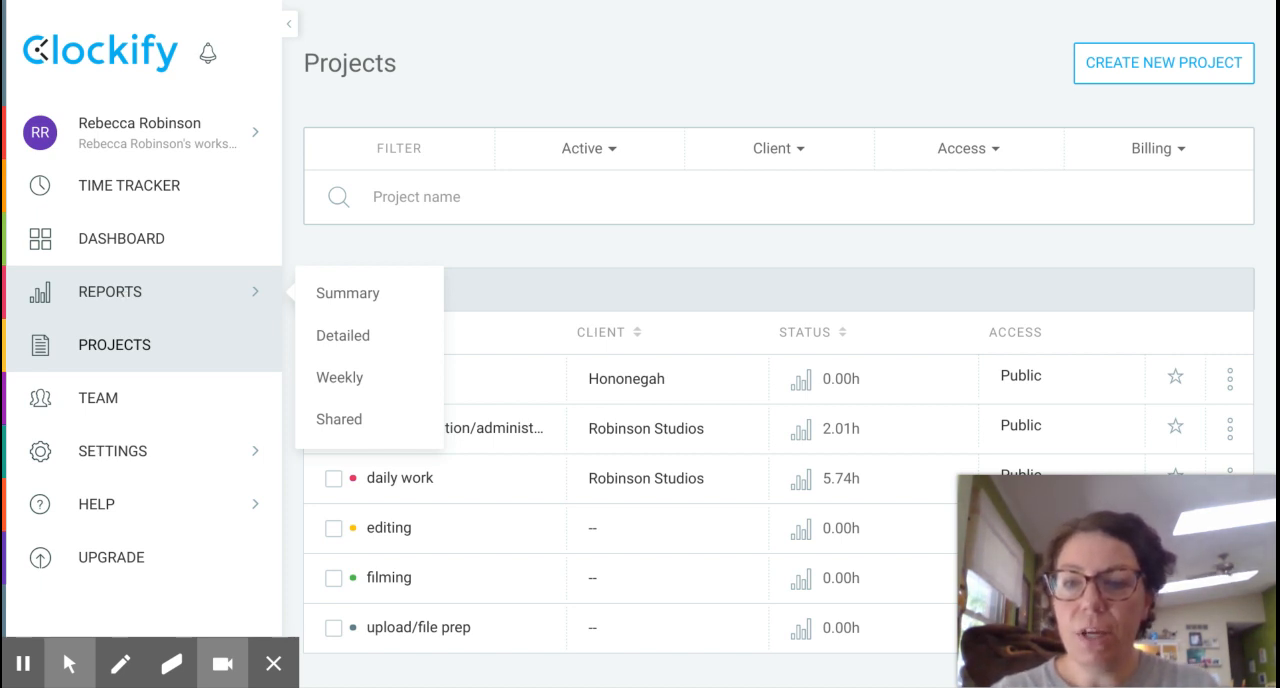
{"action": "left_click", "coordinate": [340, 293]}
{"action": "left_click", "coordinate": [340, 298]}
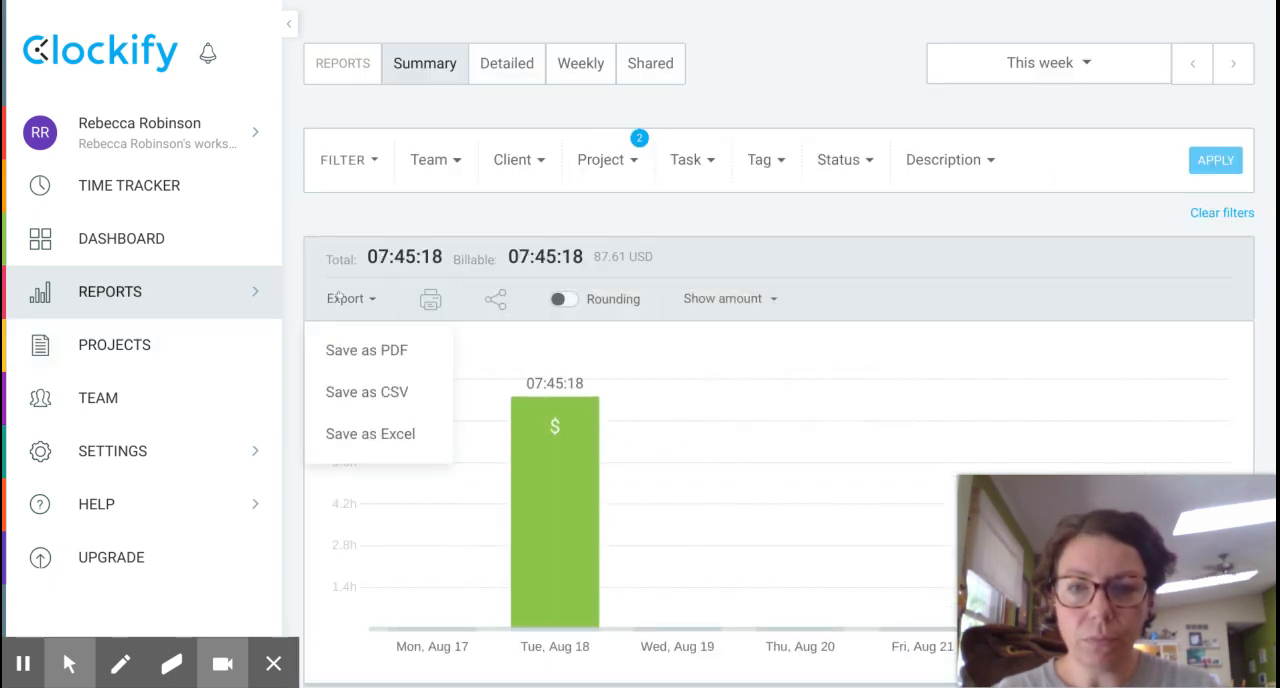
{"action": "left_click", "coordinate": [771, 479]}
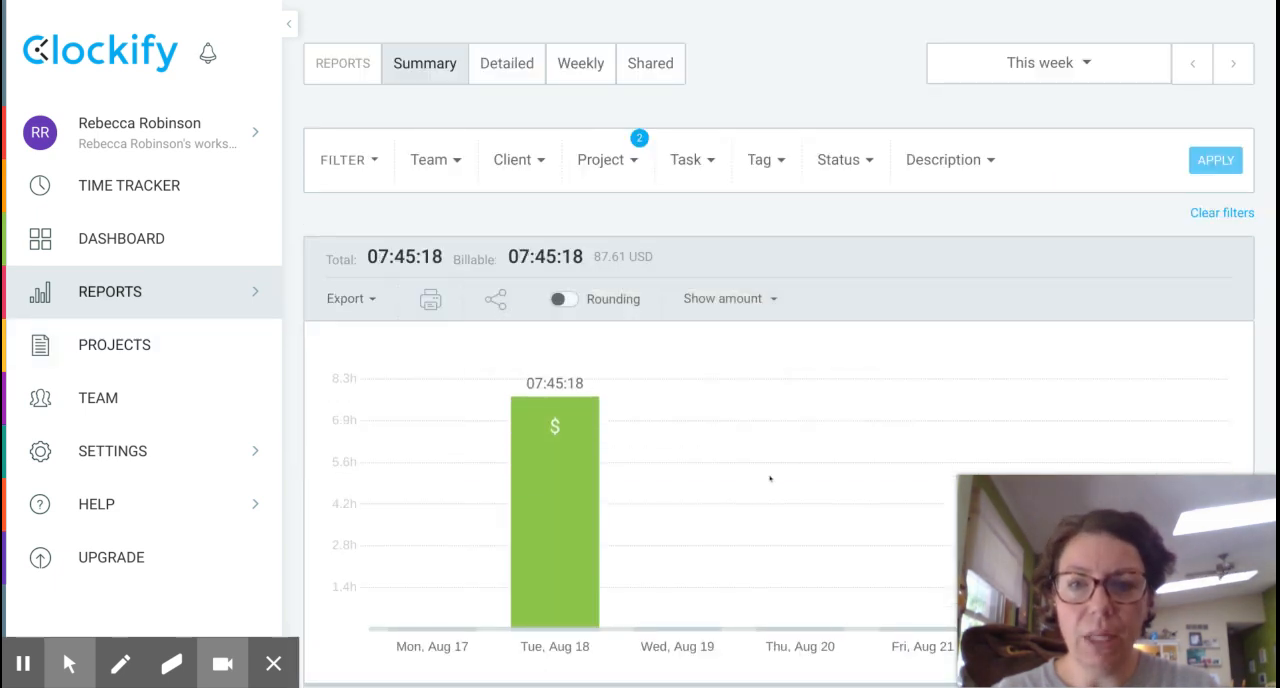
{"action": "left_click", "coordinate": [628, 163]}
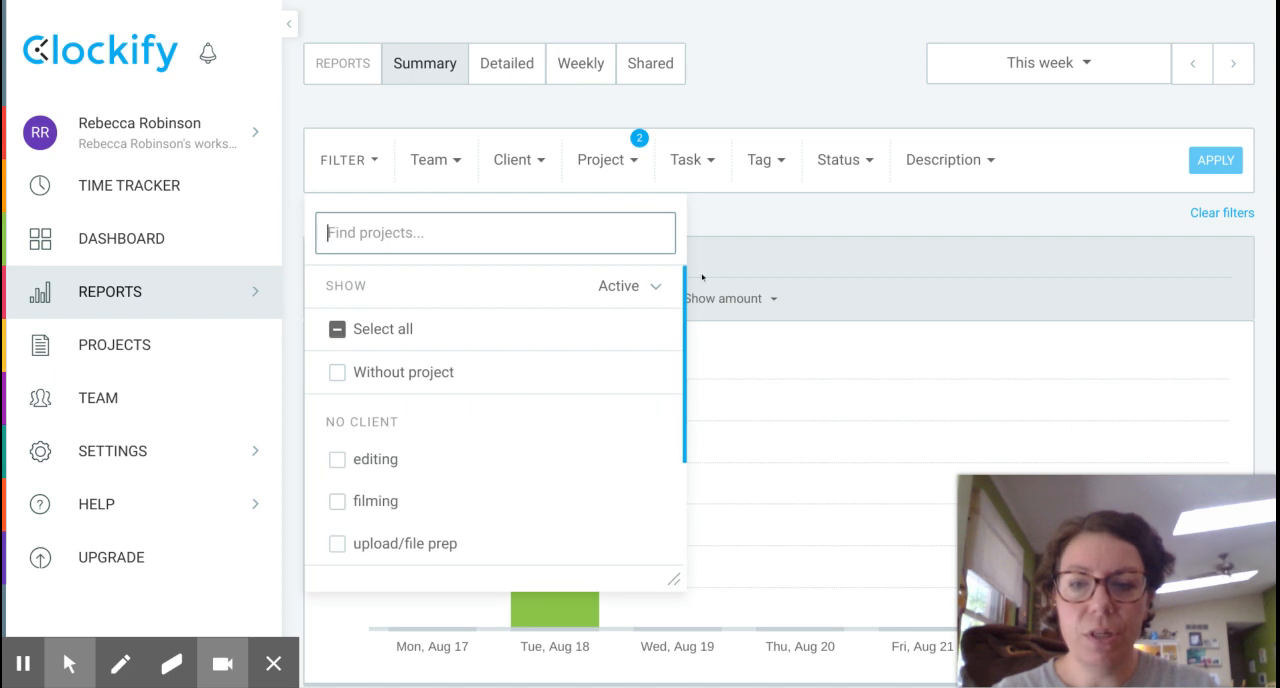
{"action": "scroll", "coordinate": [675, 457], "scroll_direction": "down", "scroll_amount": 3}
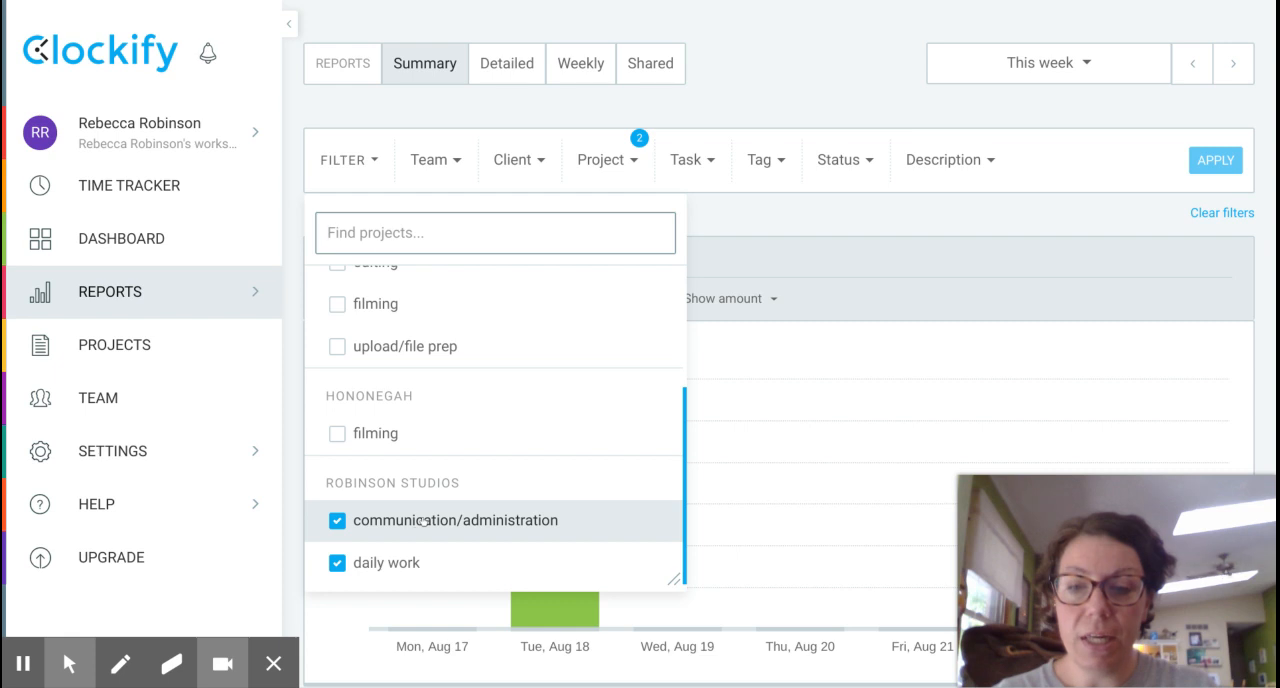
{"action": "left_click", "coordinate": [1220, 162]}
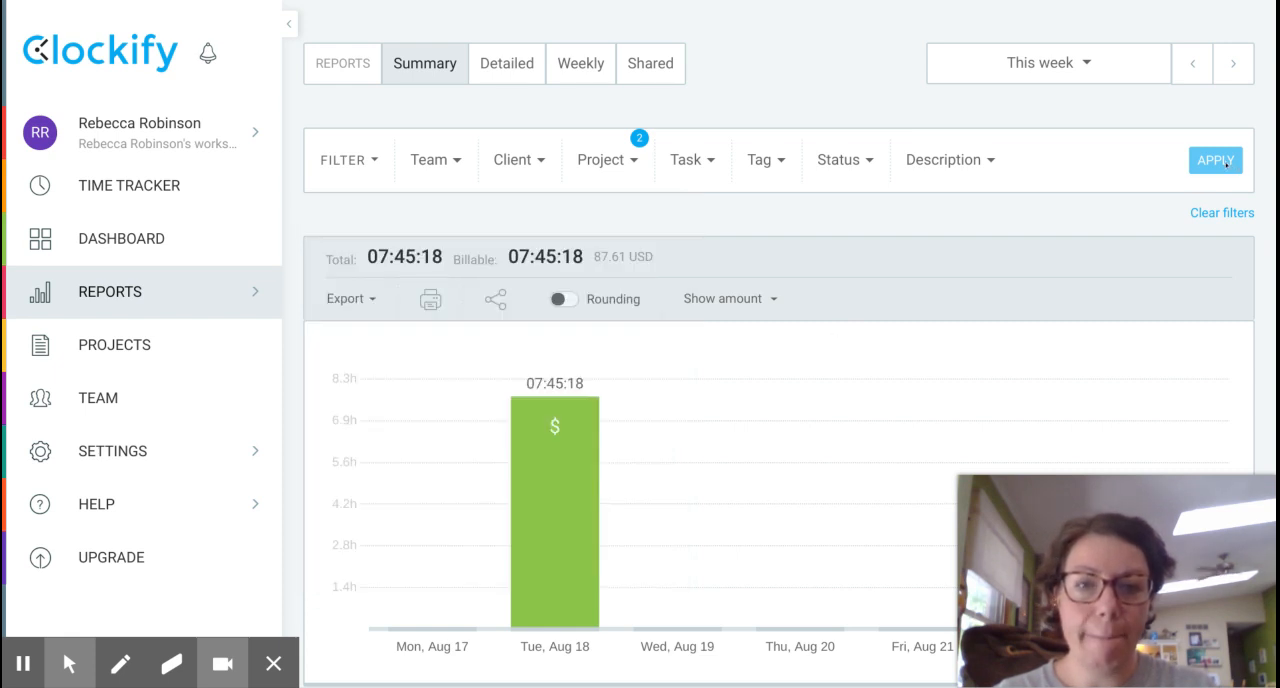
Examine the summary report's daily bar chart, the duration and amount per project, and the project breakdown chart.
{"action": "scroll", "coordinate": [724, 421], "scroll_direction": "down", "scroll_amount": 3}
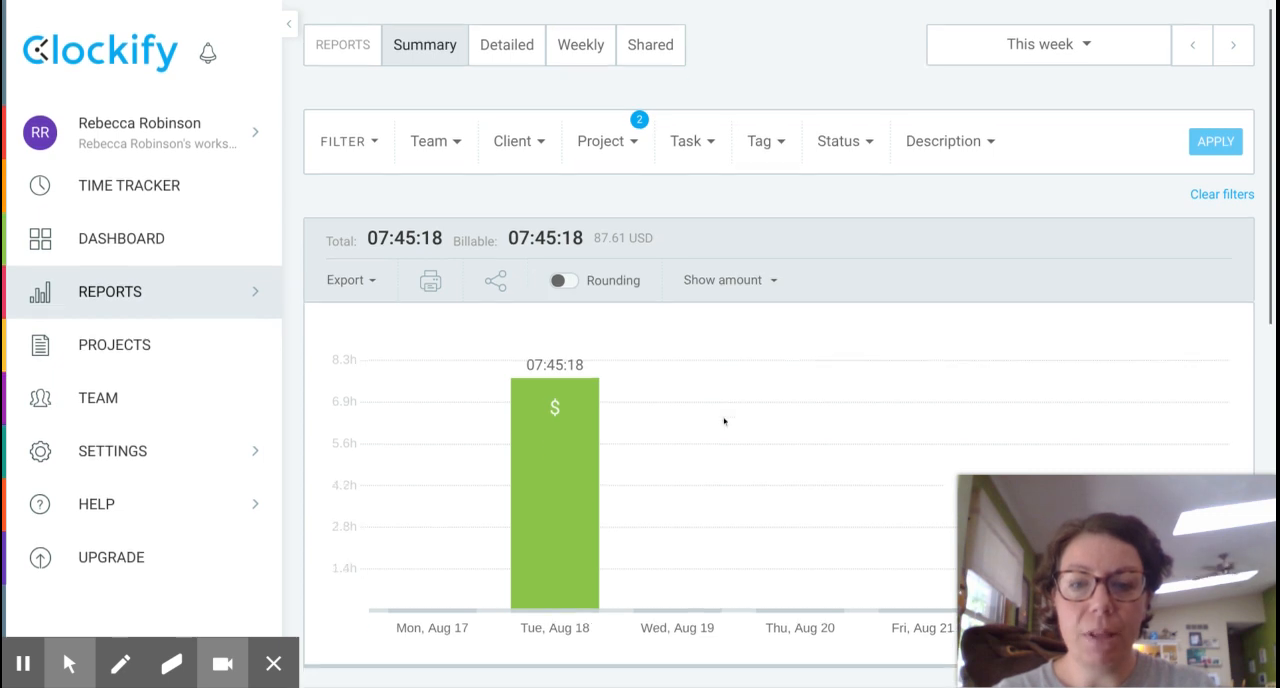
{"action": "scroll", "coordinate": [724, 421], "scroll_direction": "down", "scroll_amount": 1}
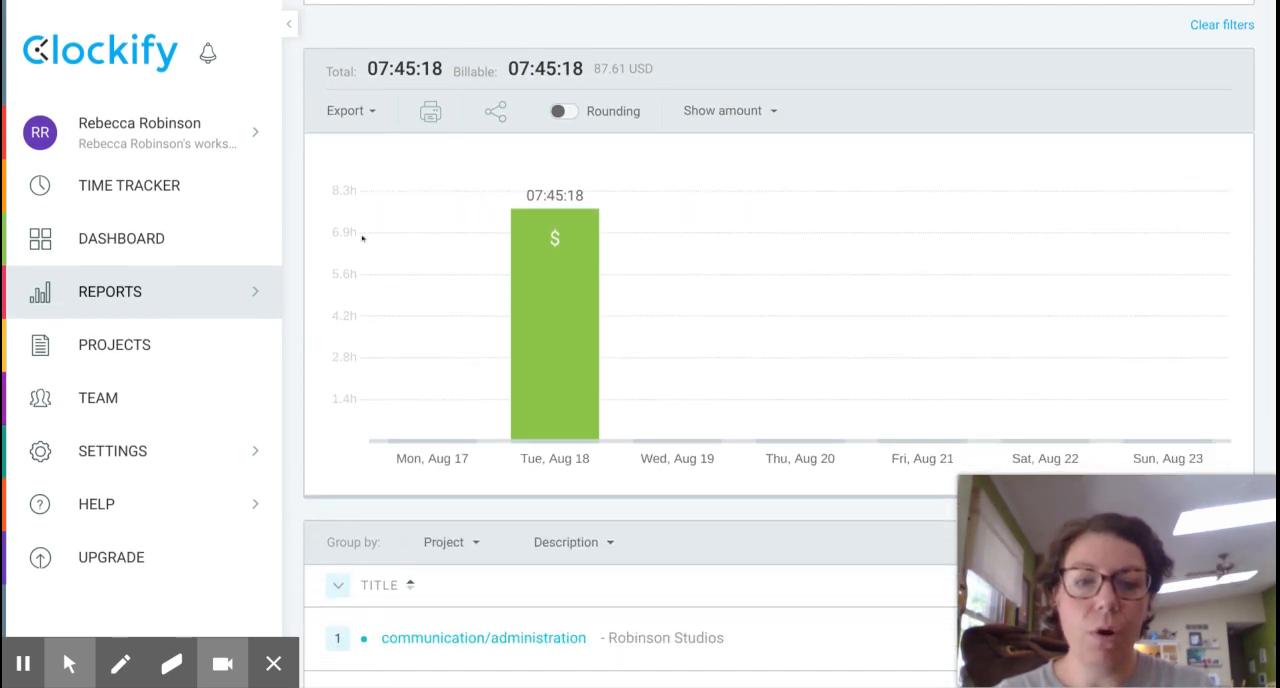
{"action": "mouse_move", "coordinate": [509, 397]}
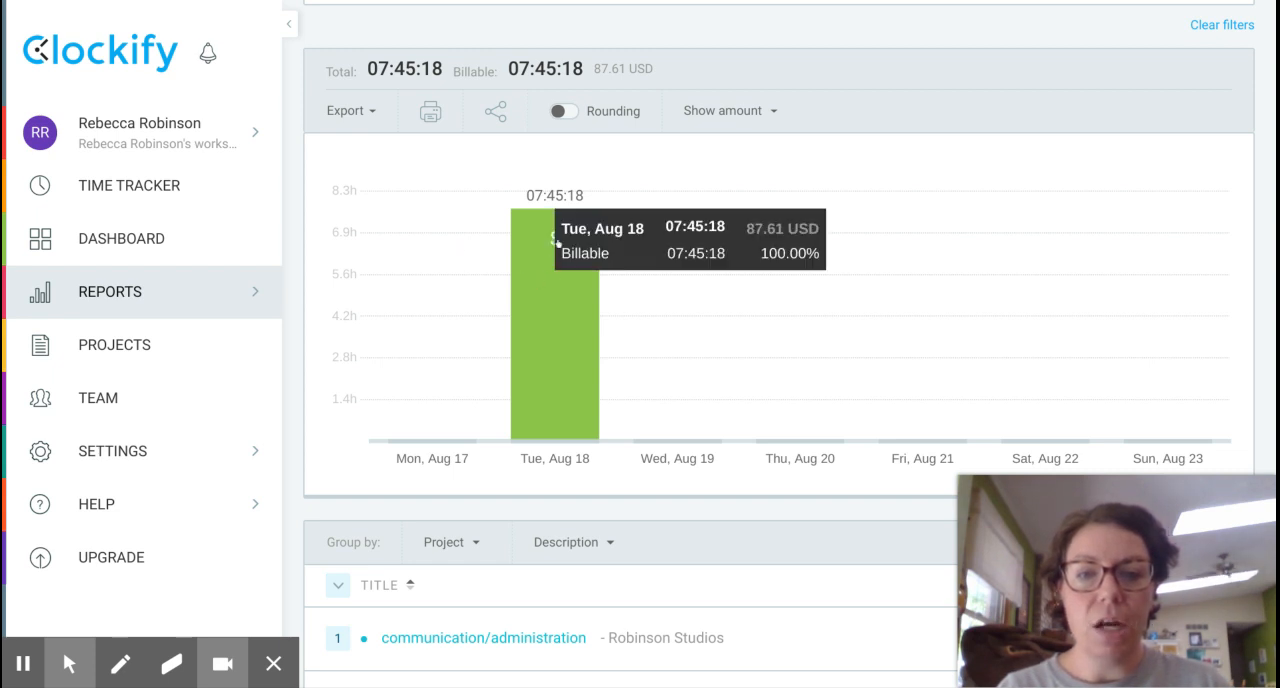
{"action": "scroll", "coordinate": [697, 349], "scroll_direction": "down", "scroll_amount": 3}
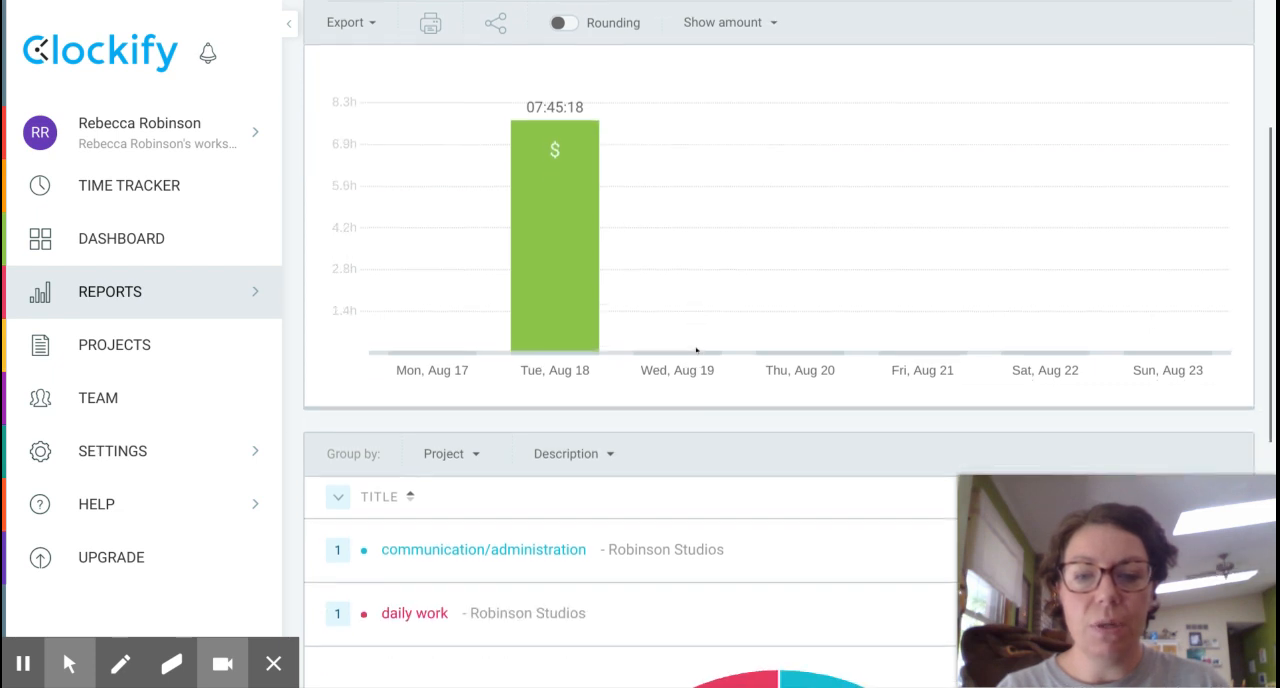
{"action": "scroll", "coordinate": [697, 353], "scroll_direction": "down", "scroll_amount": 3}
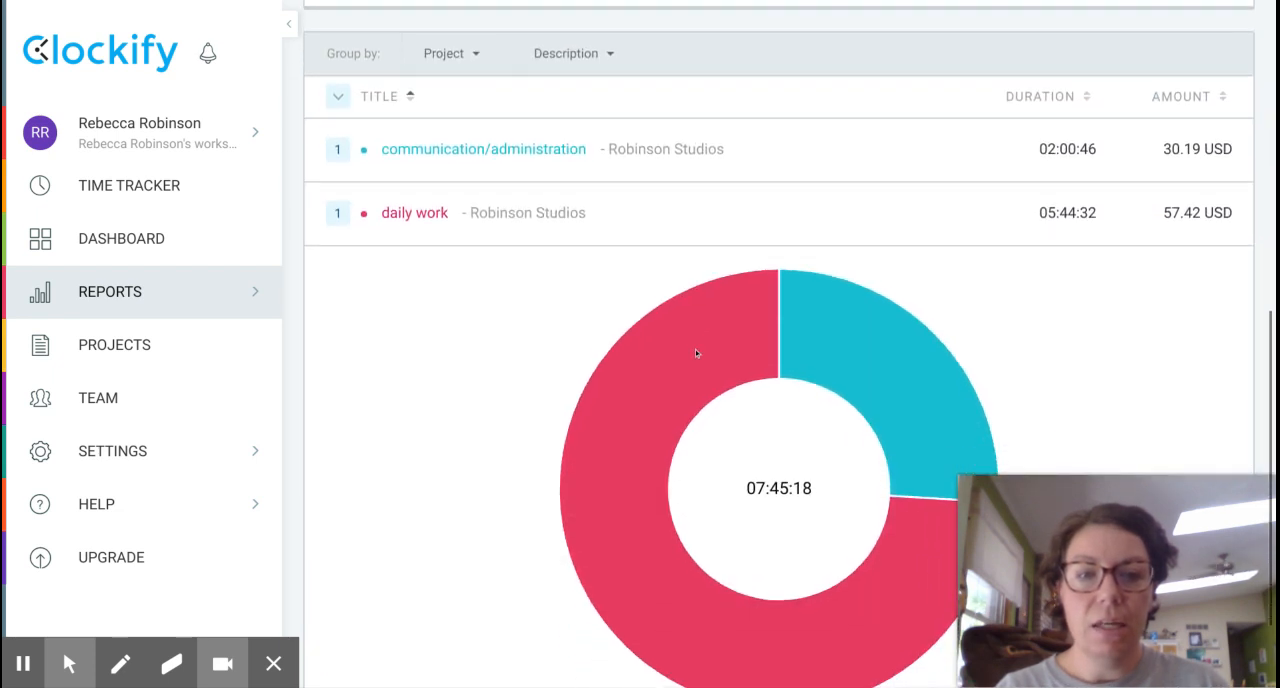
{"action": "scroll", "coordinate": [697, 353], "scroll_direction": "down", "scroll_amount": 1}
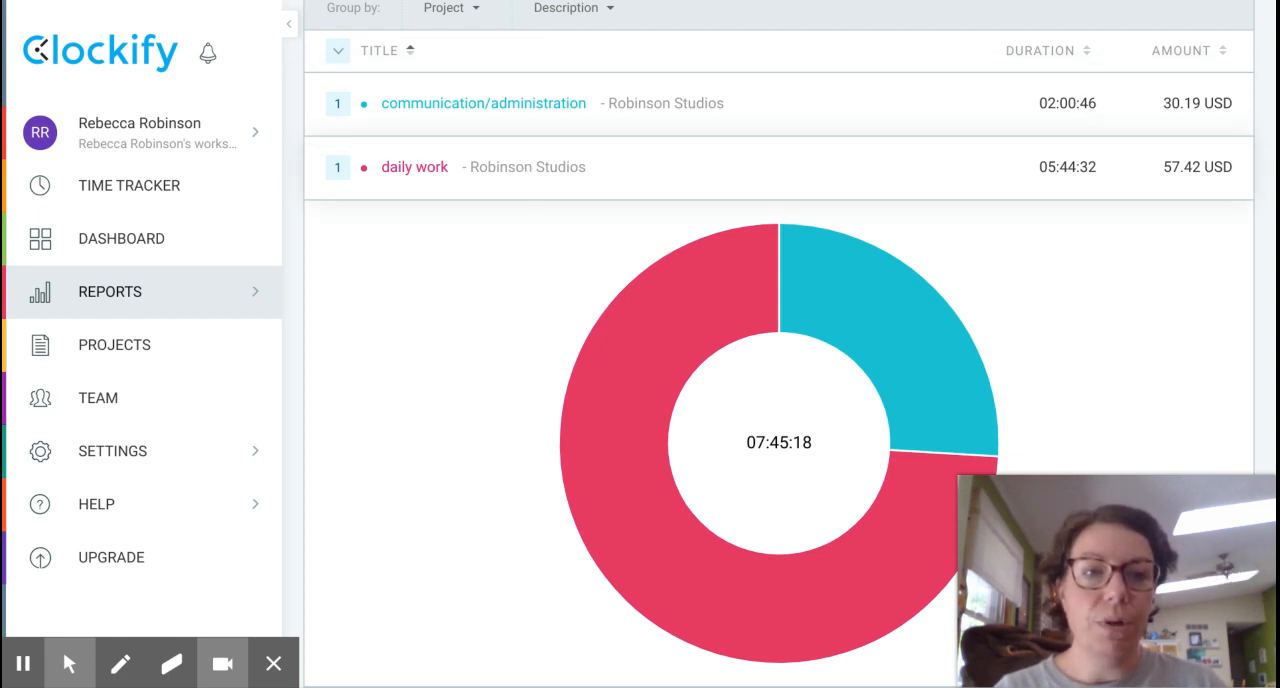
{"action": "scroll", "coordinate": [1054, 260], "scroll_direction": "down", "scroll_amount": 2}
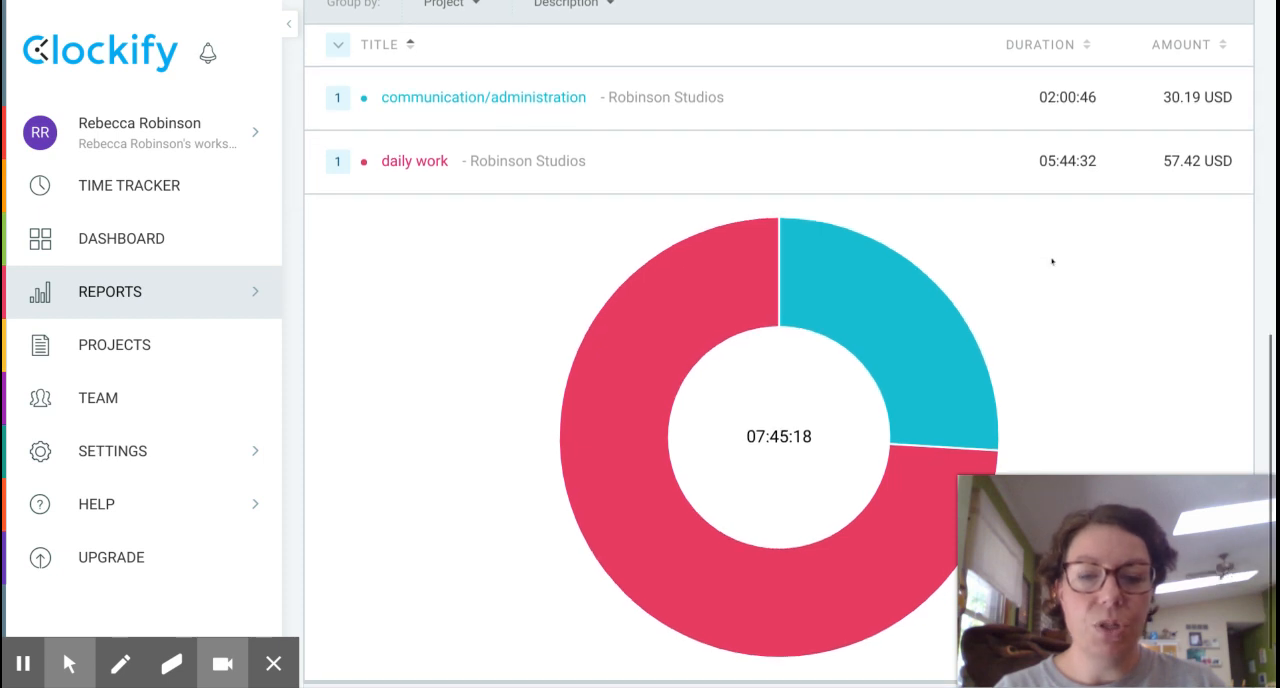
{"action": "scroll", "coordinate": [1052, 261], "scroll_direction": "up", "scroll_amount": 3}
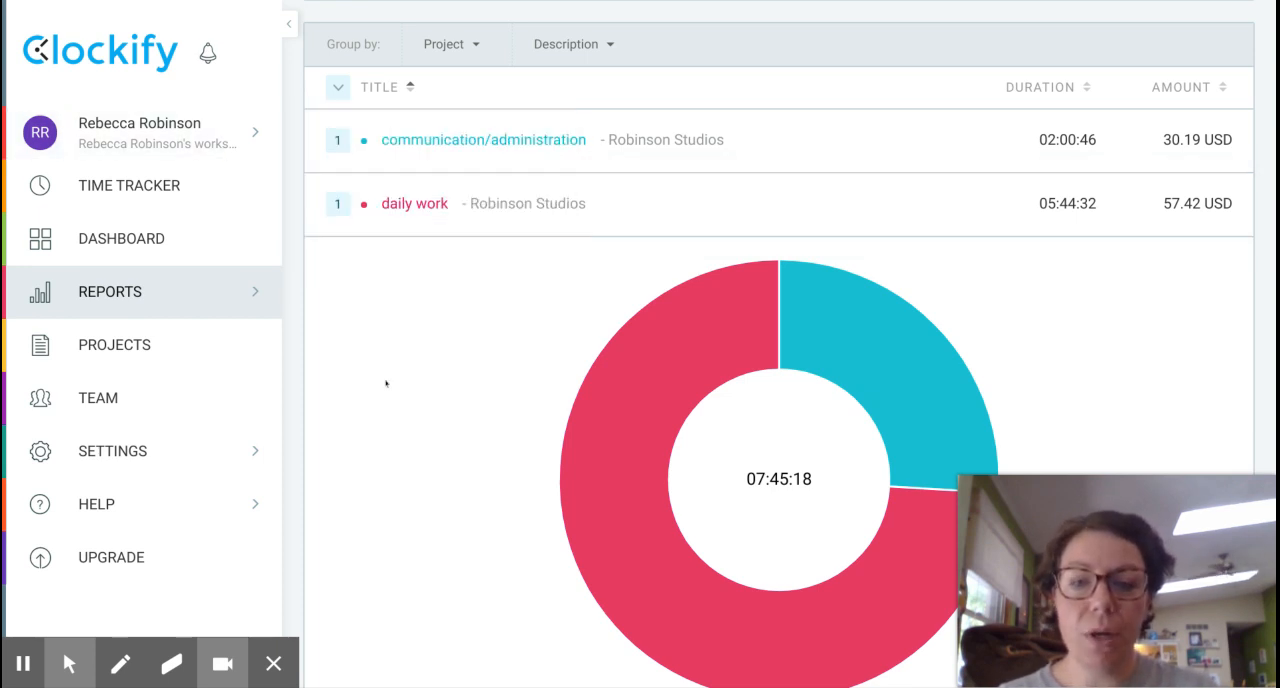
{"action": "scroll", "coordinate": [486, 342], "scroll_direction": "up", "scroll_amount": 6}
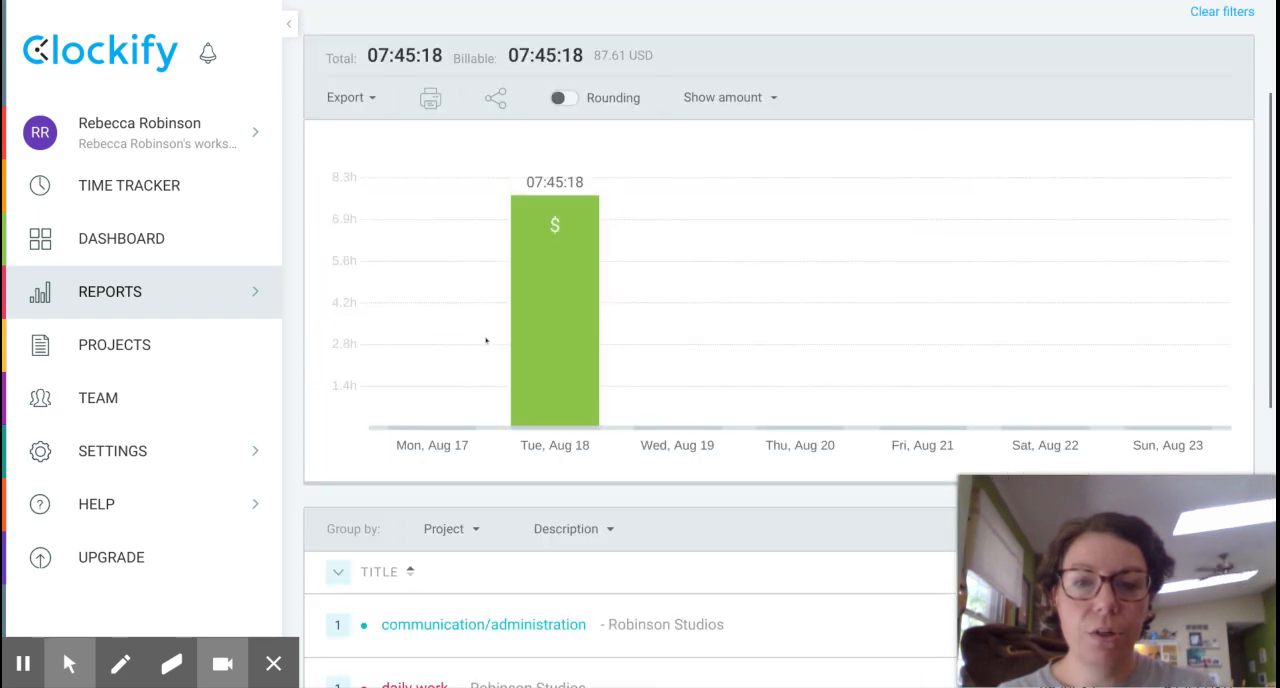
{"action": "scroll", "coordinate": [486, 341], "scroll_direction": "up", "scroll_amount": 3}
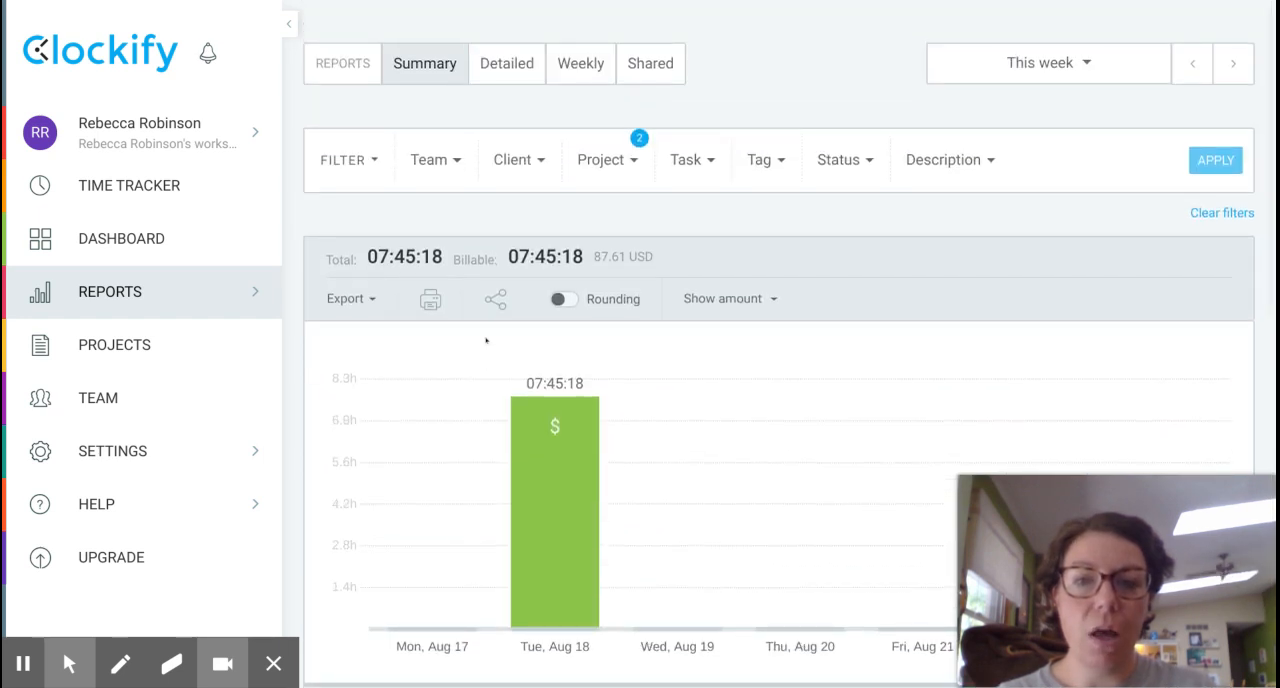
Filter the summary report by team to show only the second listed user's time.
{"action": "scroll", "coordinate": [486, 341], "scroll_direction": "down", "scroll_amount": 2}
{"action": "left_click", "coordinate": [450, 96]}
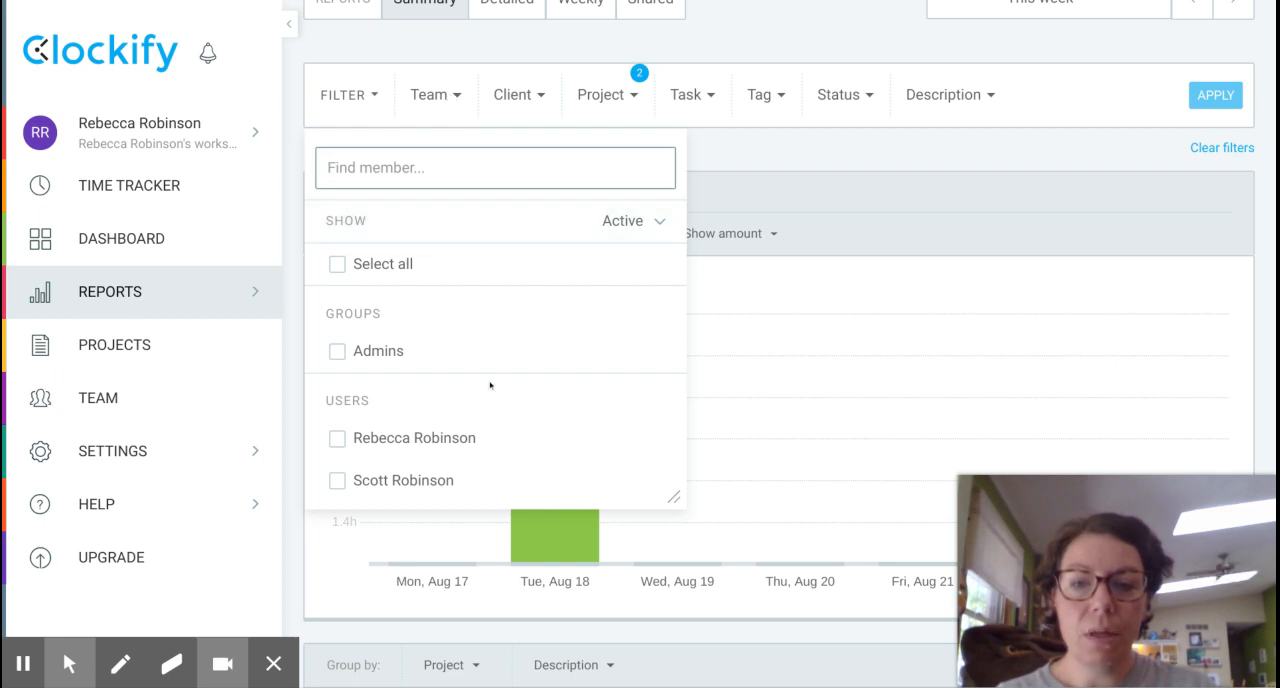
{"action": "scroll", "coordinate": [491, 380], "scroll_direction": "down", "scroll_amount": 1}
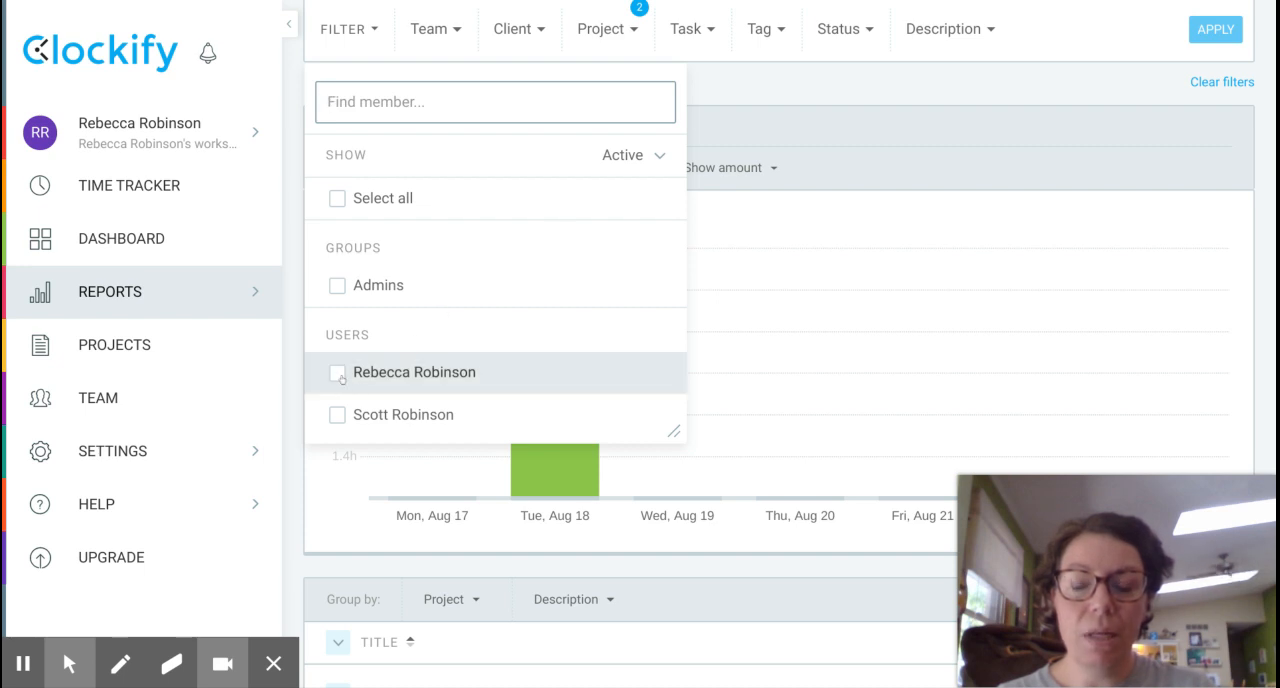
{"action": "left_click", "coordinate": [337, 412]}
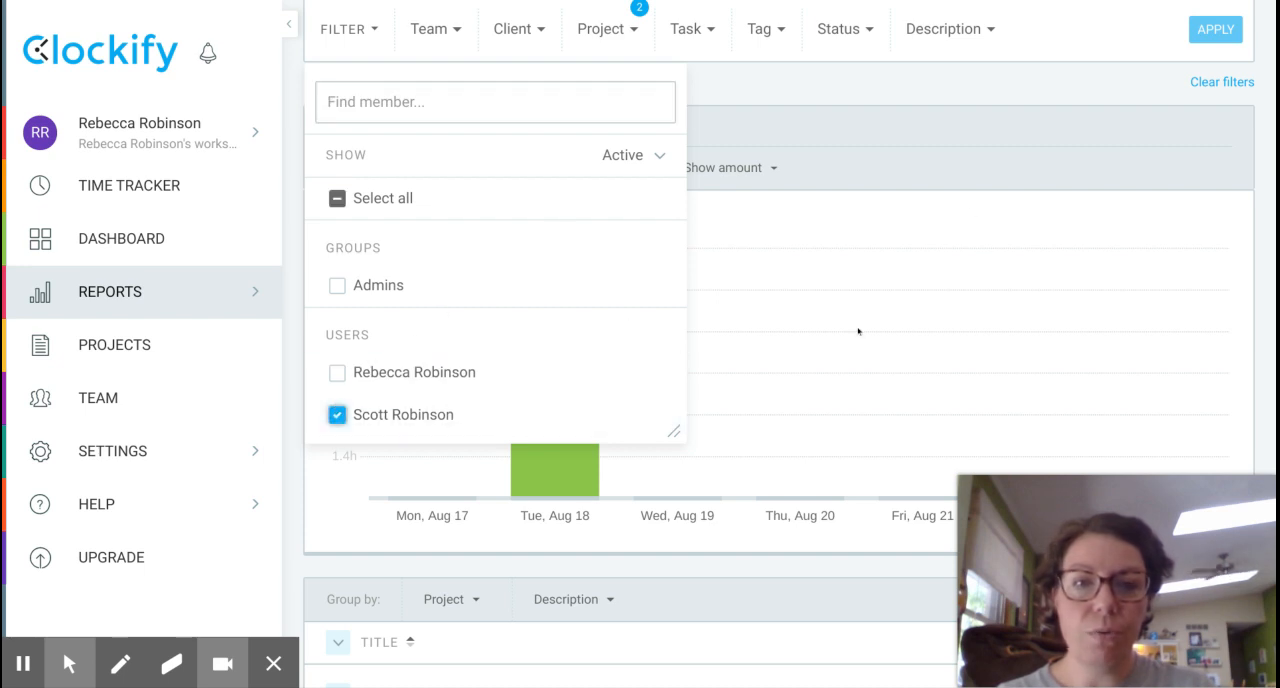
{"action": "left_click", "coordinate": [393, 415]}
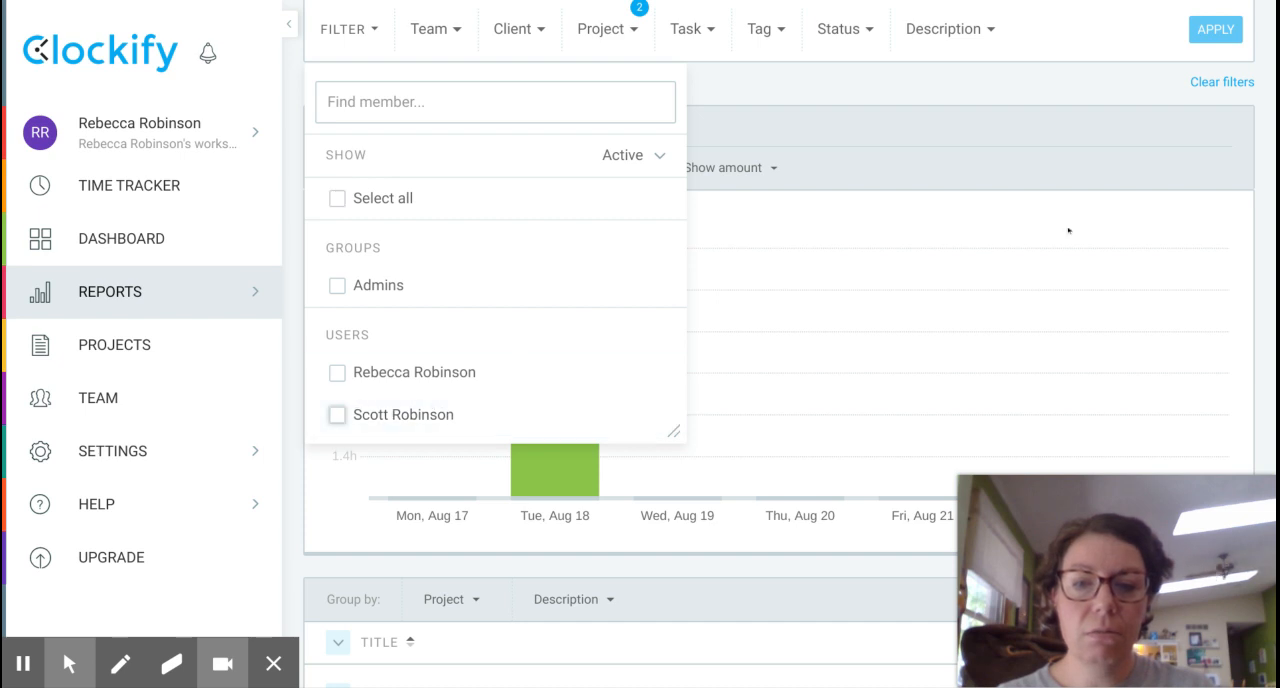
{"action": "left_click", "coordinate": [398, 416]}
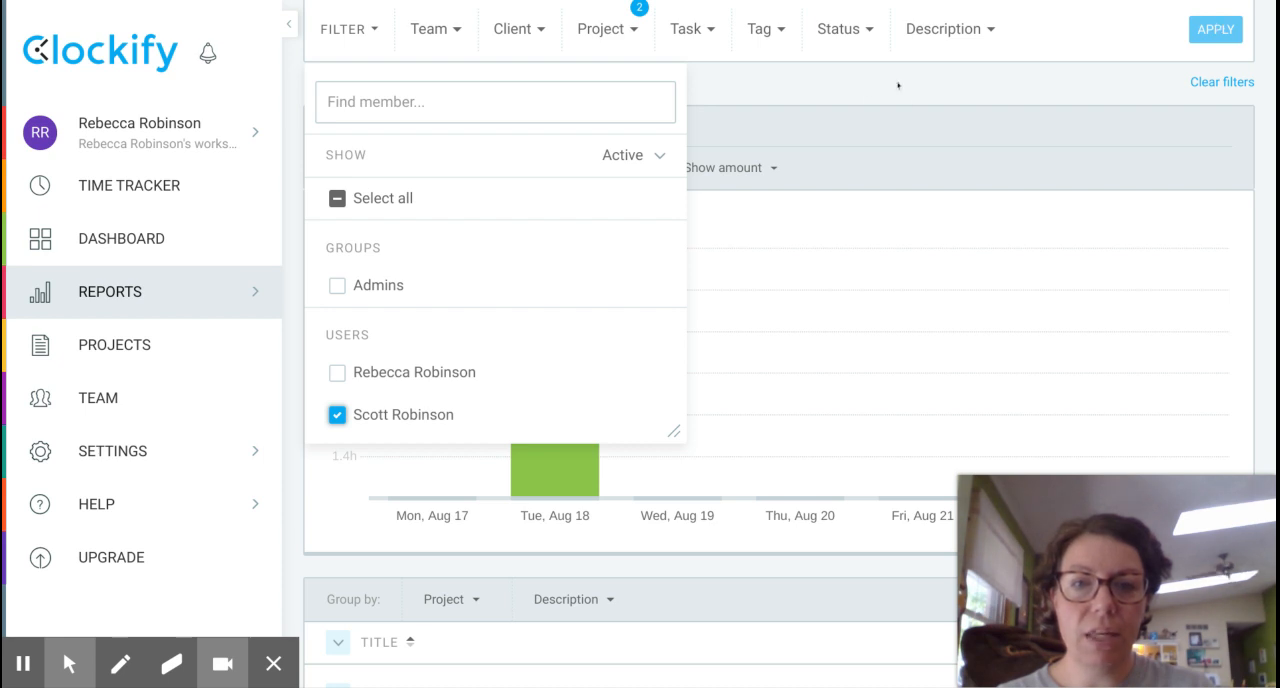
{"action": "left_click", "coordinate": [868, 100]}
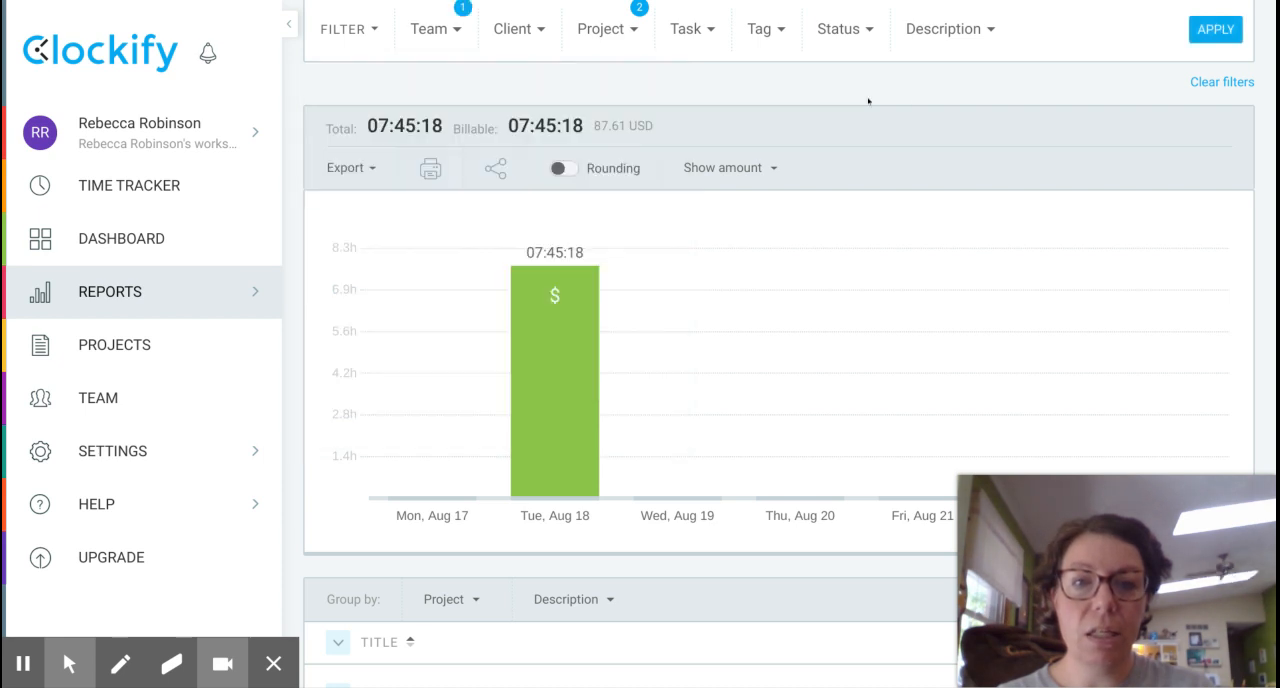
{"action": "left_click", "coordinate": [1215, 30]}
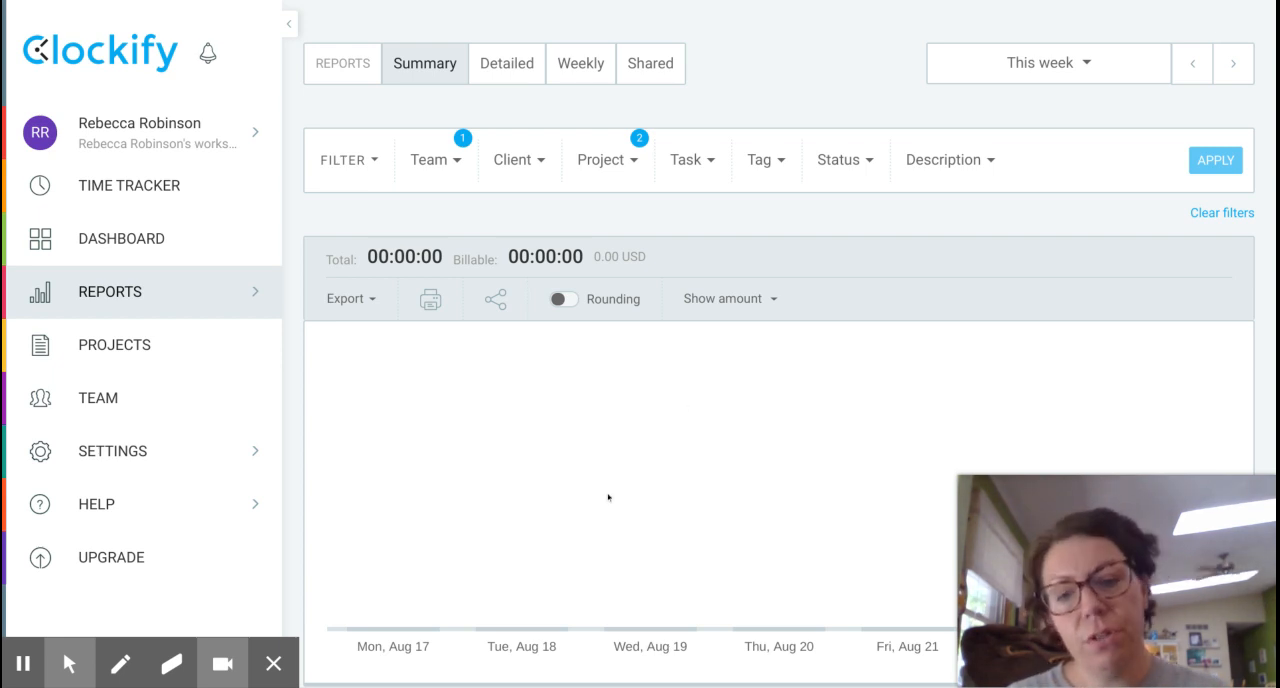
Check which members are selected in the summary report's team filter.
{"action": "left_click", "coordinate": [453, 163]}
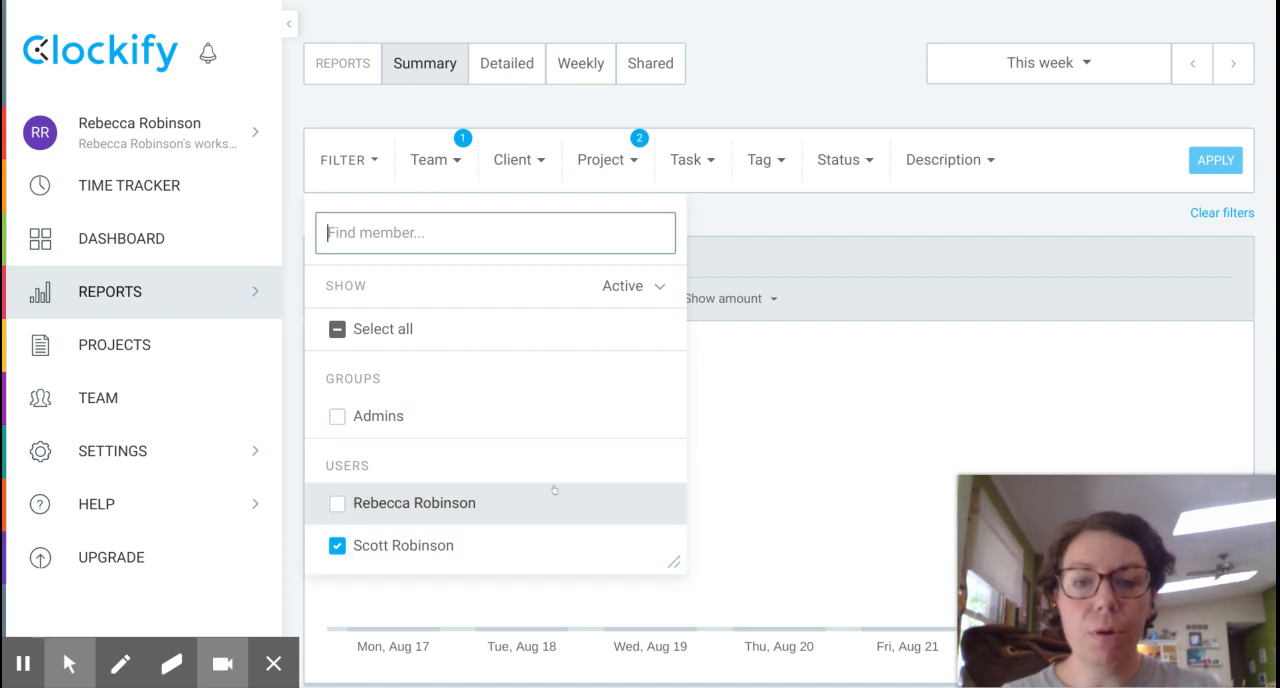
{"action": "left_click", "coordinate": [783, 221]}
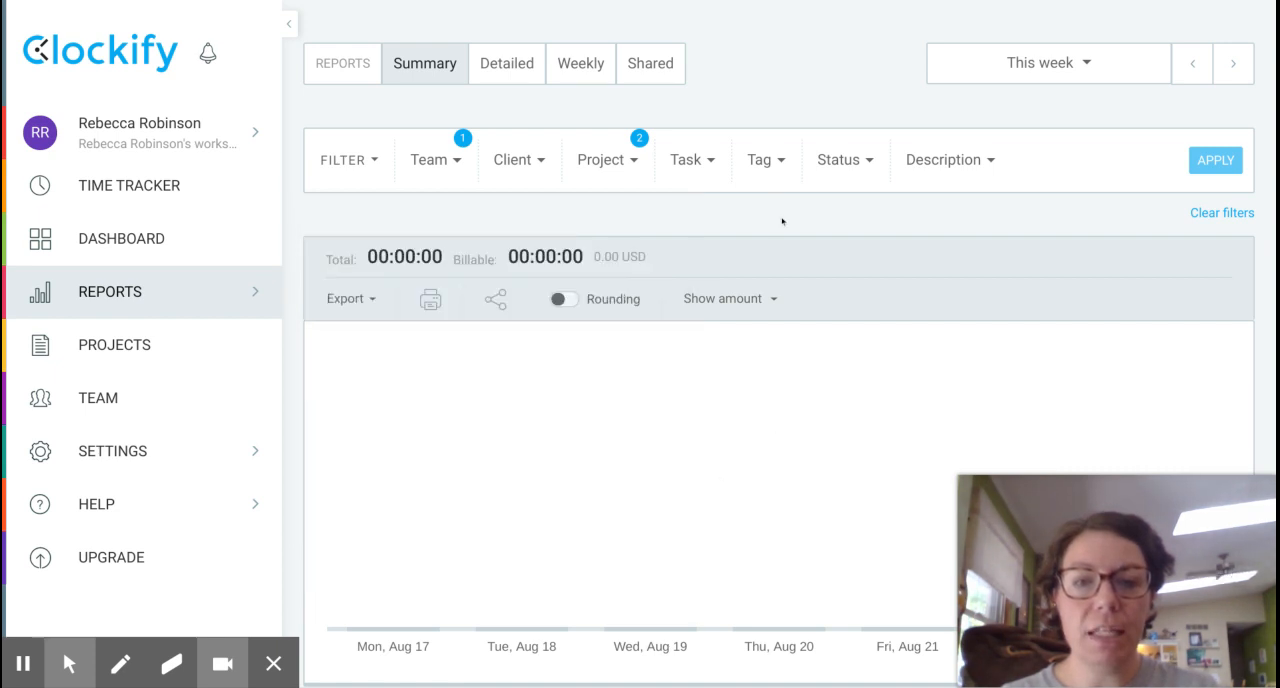
{"action": "left_click", "coordinate": [538, 159]}
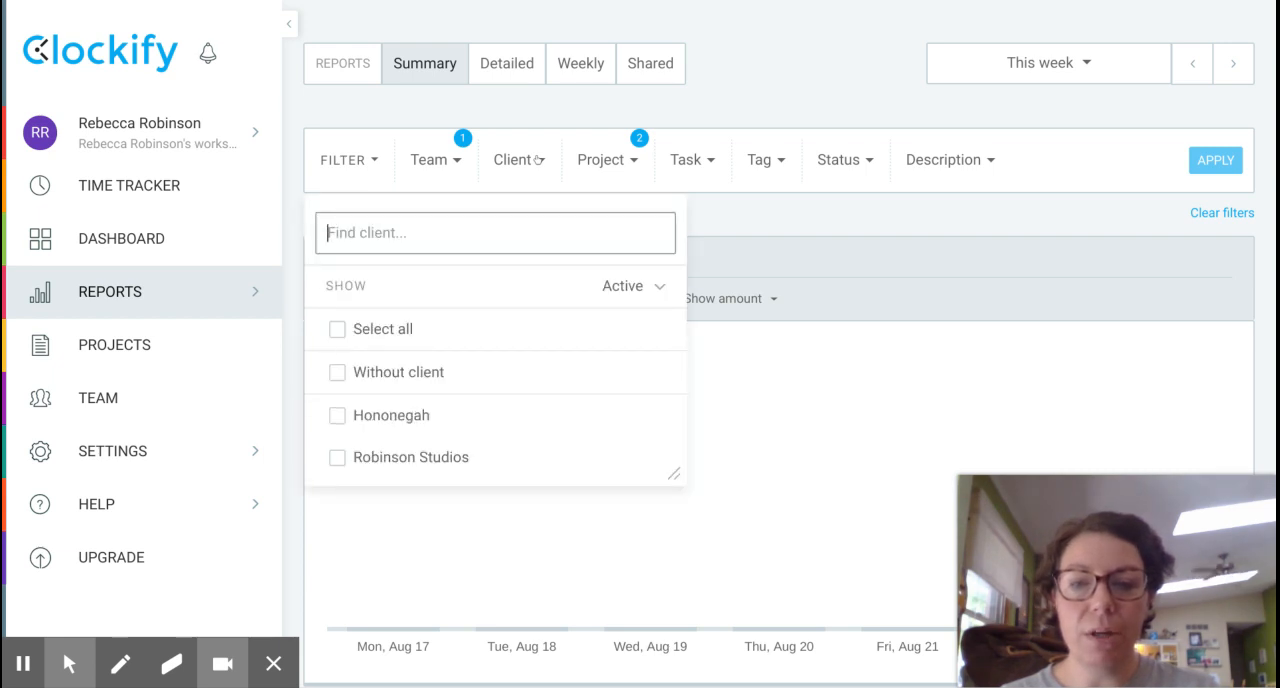
{"action": "left_click", "coordinate": [336, 420]}
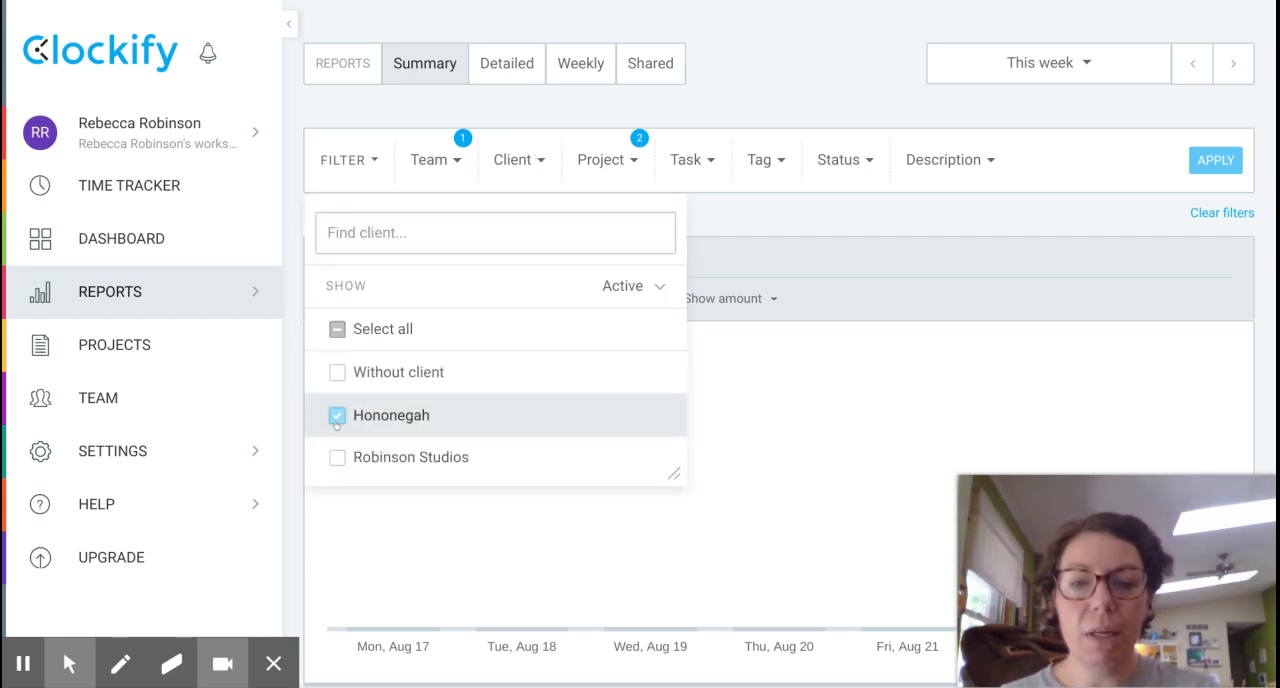
{"action": "left_click", "coordinate": [336, 418]}
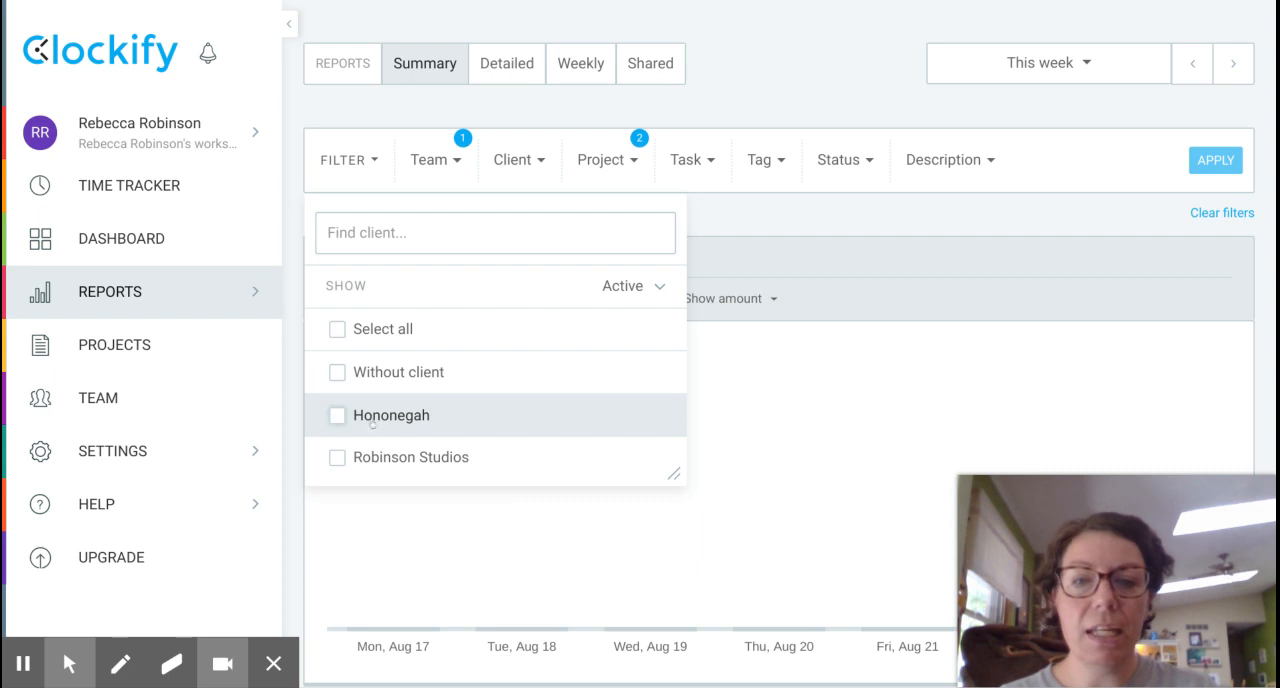
Change the report's project filter to only Hononegah's filming project, deselecting communication/administration and daily work under Robinson Studios.
{"action": "left_click", "coordinate": [618, 163]}
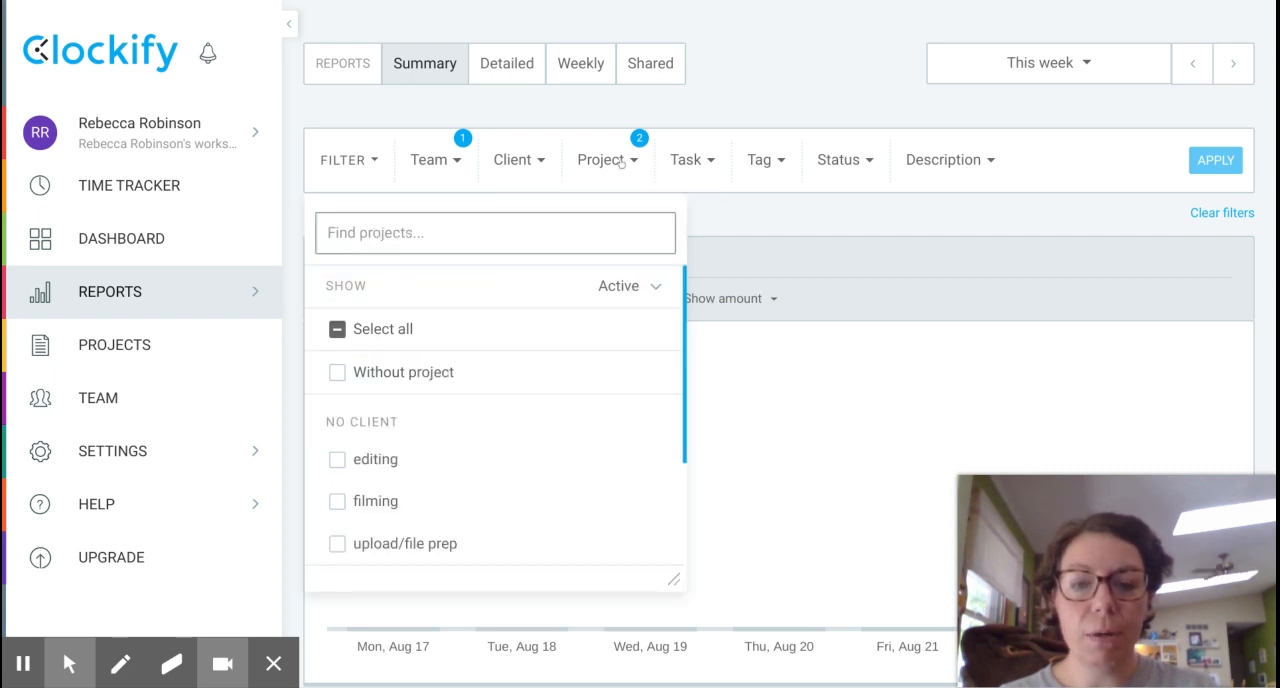
{"action": "scroll", "coordinate": [510, 442], "scroll_direction": "down", "scroll_amount": 4}
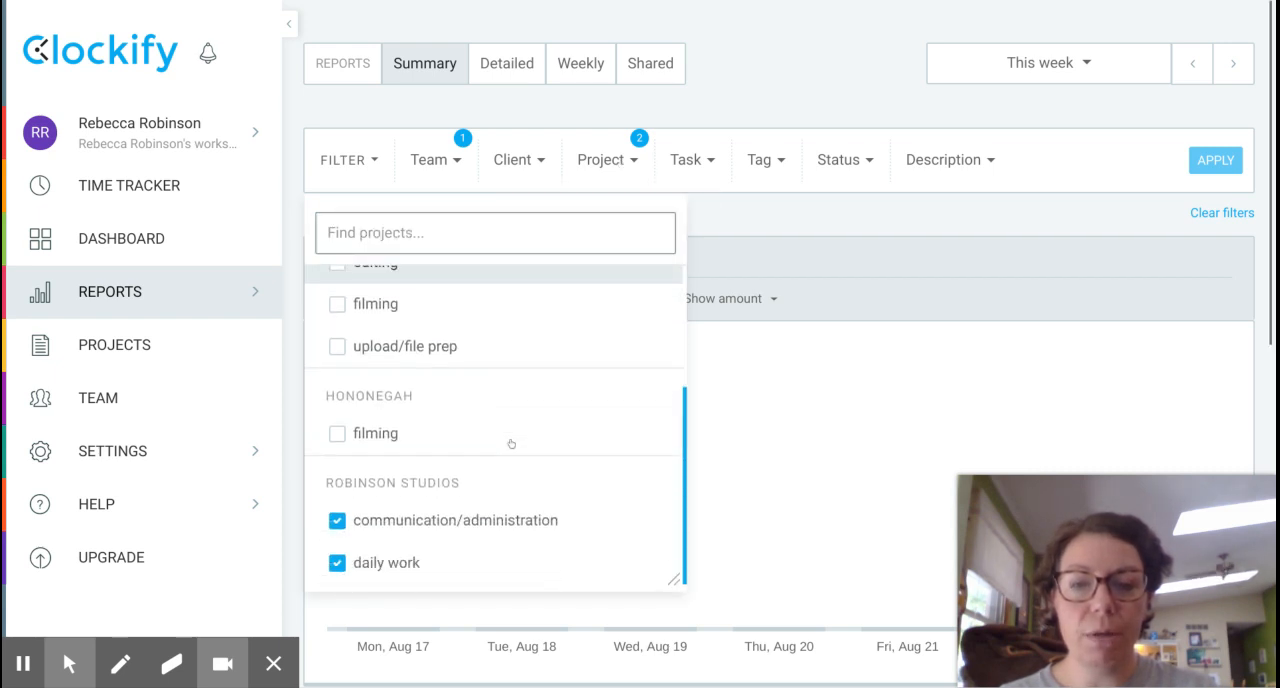
{"action": "scroll", "coordinate": [510, 442], "scroll_direction": "up", "scroll_amount": 4}
{"action": "scroll", "coordinate": [510, 443], "scroll_direction": "down", "scroll_amount": 3}
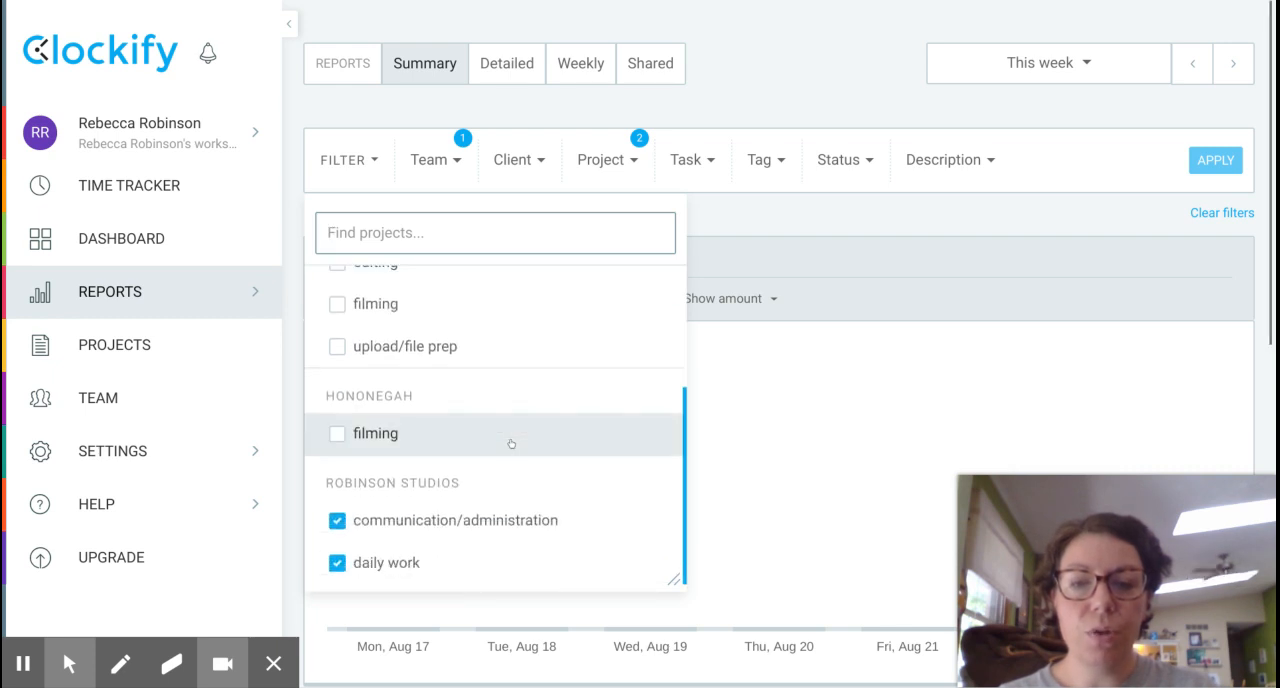
{"action": "left_click", "coordinate": [336, 434]}
{"action": "left_click", "coordinate": [336, 521]}
{"action": "left_click", "coordinate": [337, 563]}
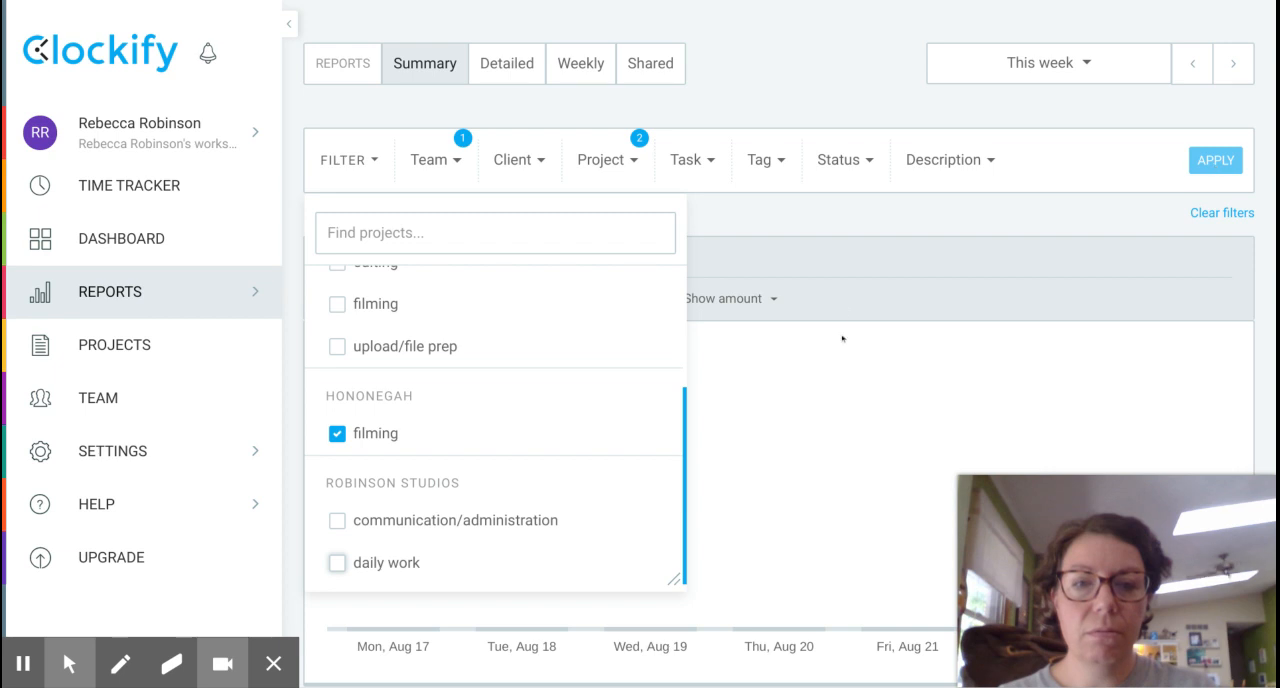
{"action": "left_click", "coordinate": [840, 215]}
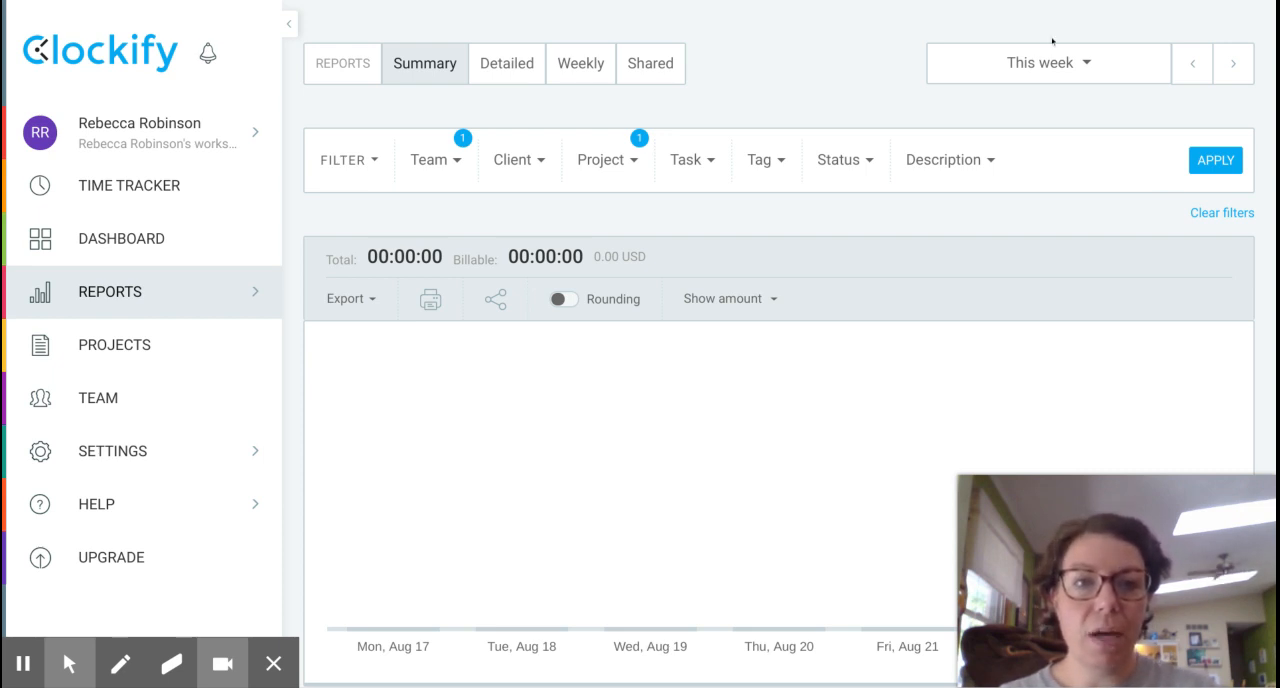
Open the date range choices for the summary report.
{"action": "left_click", "coordinate": [1020, 62]}
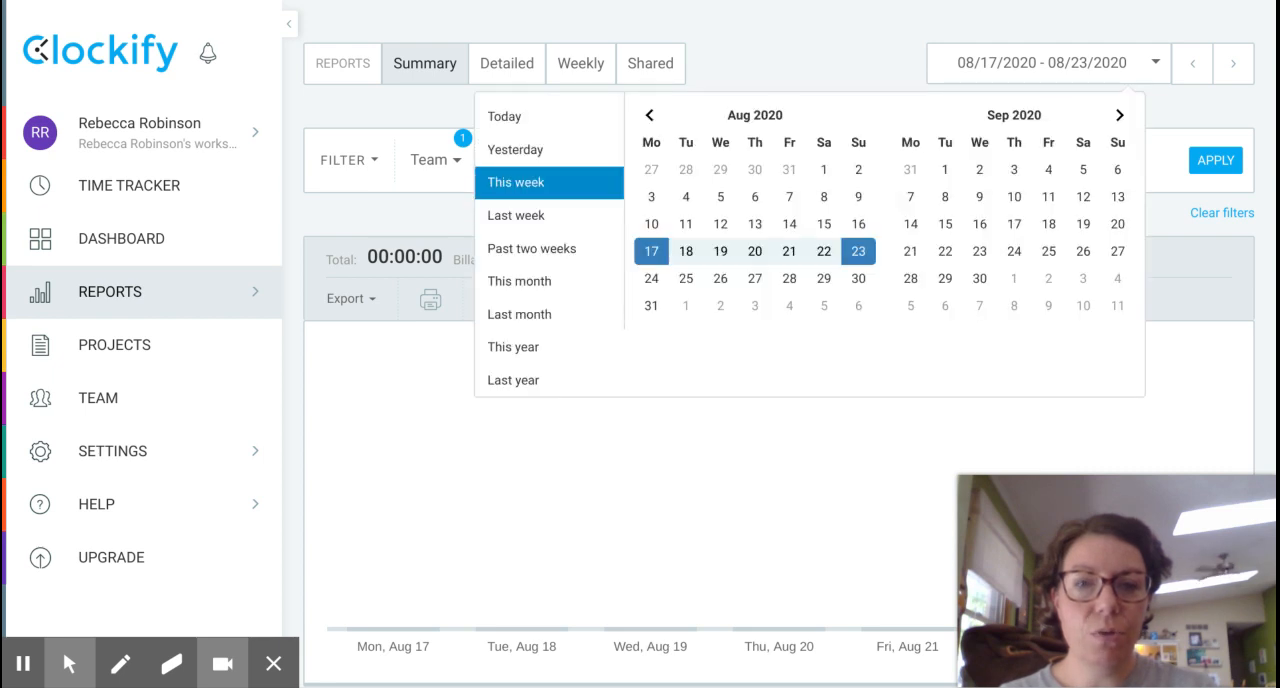